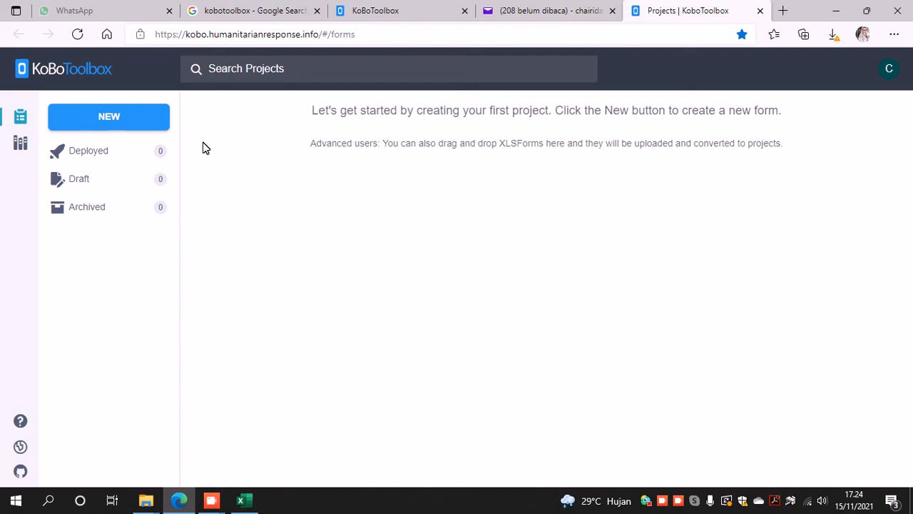
# Start a new project from scratch named "pendataan anak" with the description "anak-anak di desa dampingan teluk belukar"
pyautogui.click(111, 116)
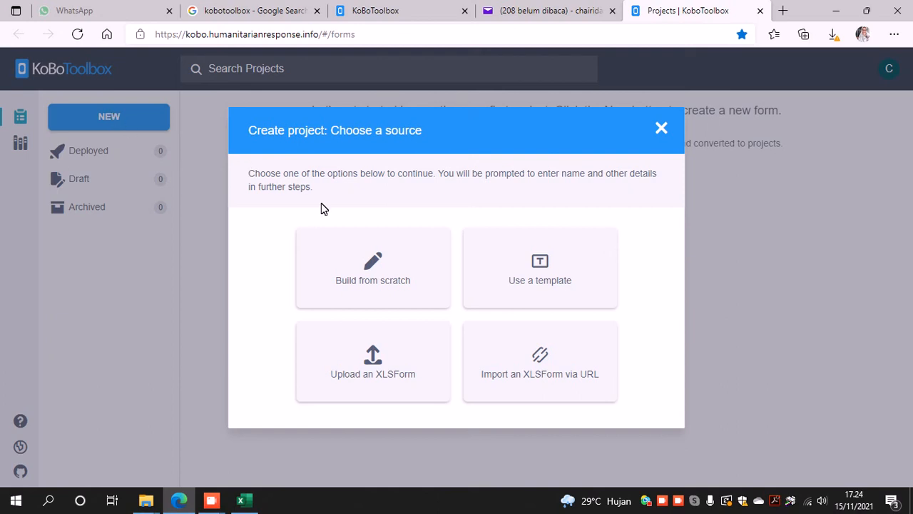
pyautogui.click(377, 265)
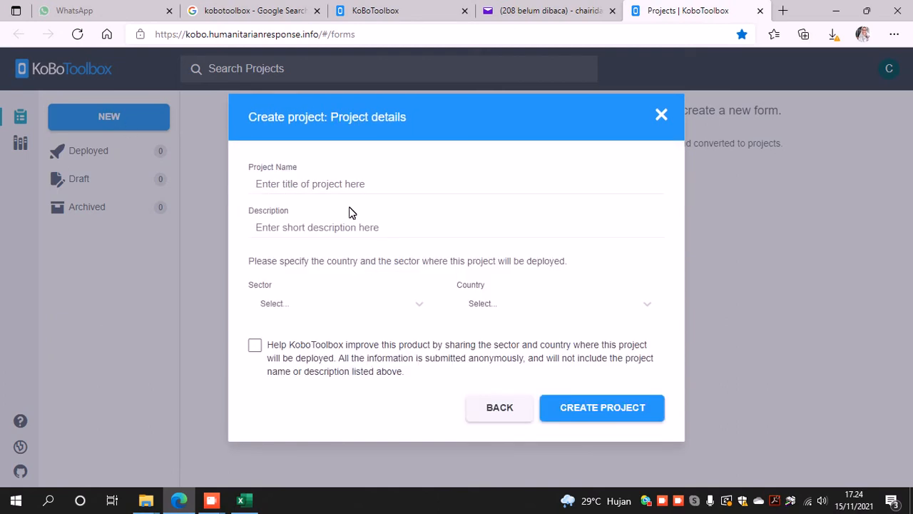
pyautogui.click(350, 184)
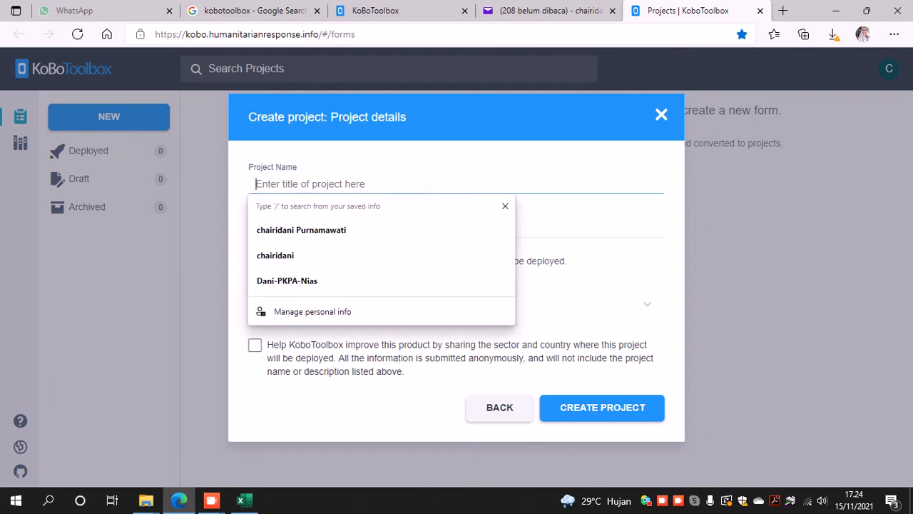
pyautogui.write('pendataa')
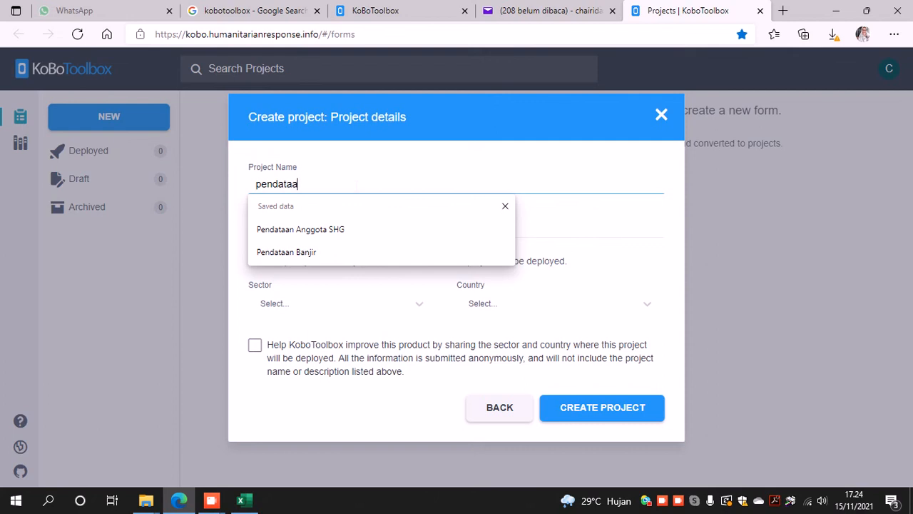
pyautogui.write('n anak')
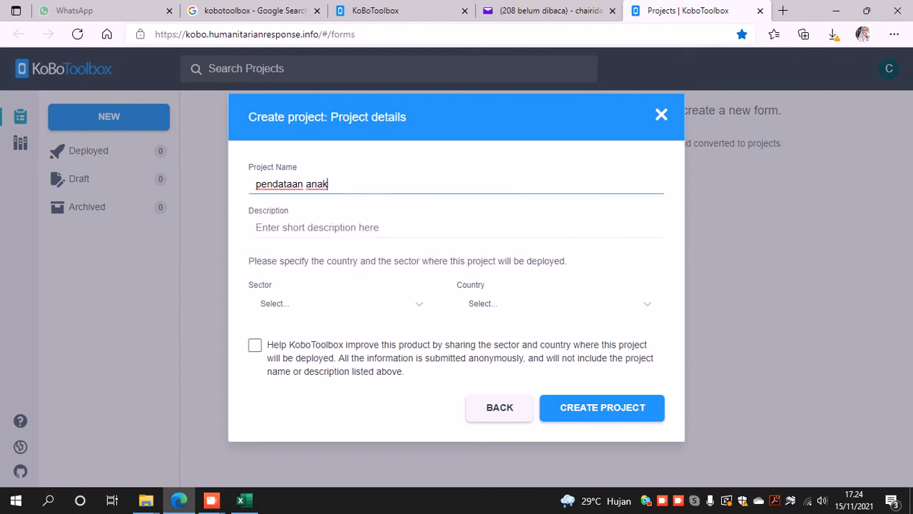
pyautogui.click(333, 227)
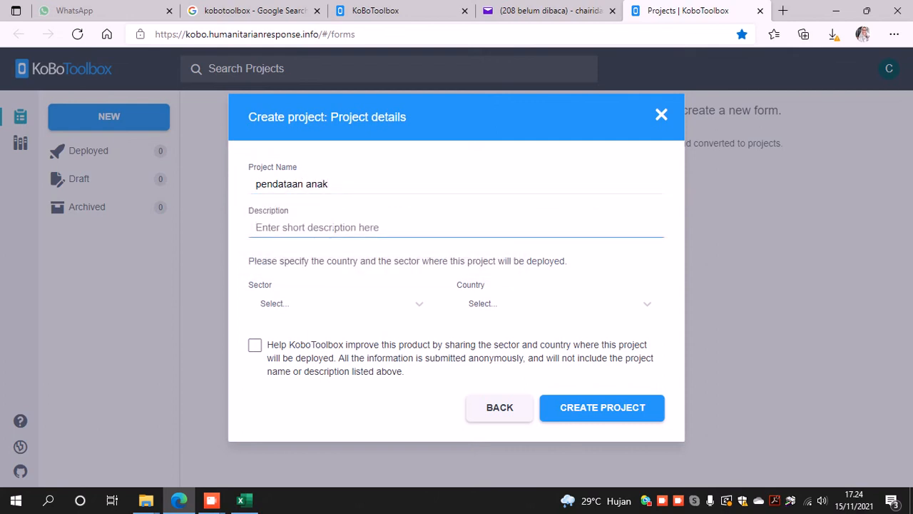
pyautogui.write('anak-anak')
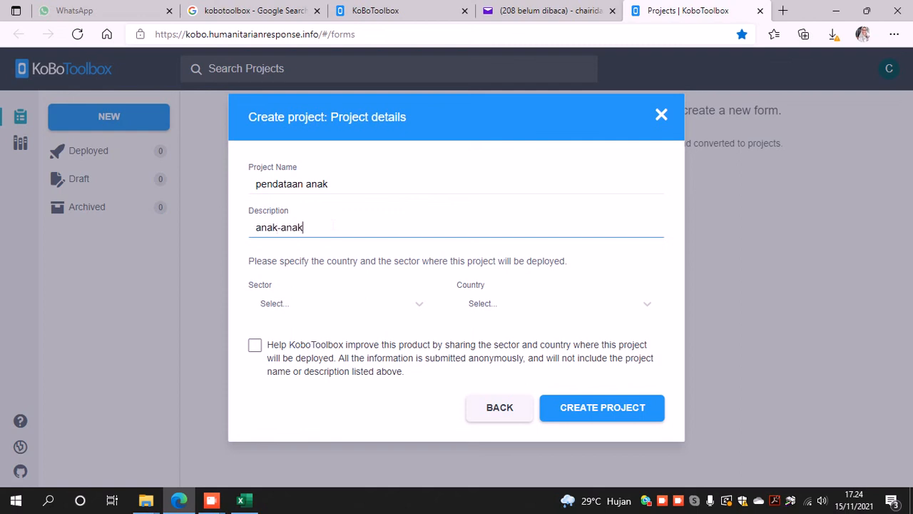
pyautogui.write(' di desa dampingan')
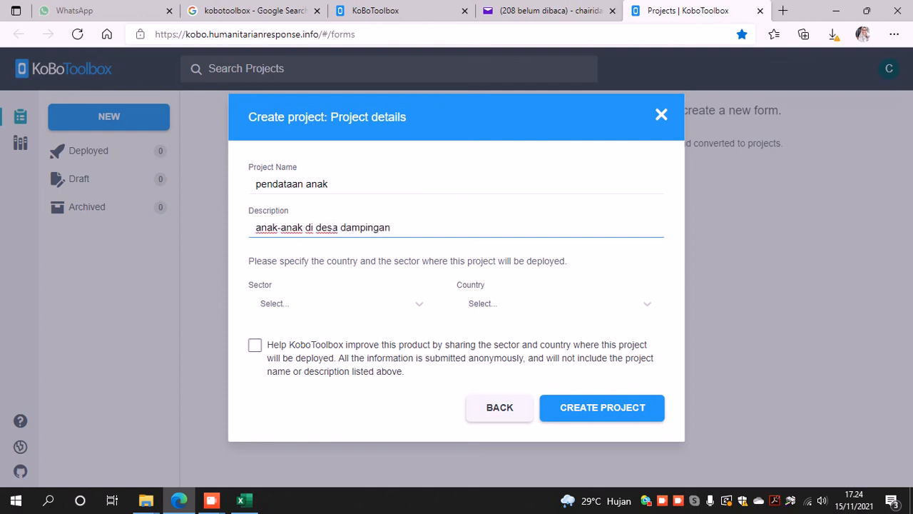
pyautogui.write(' teluk belukar')
# Set the project's sector to Economic/Social Development and its country to Indonesia, and create the project
pyautogui.click(283, 305)
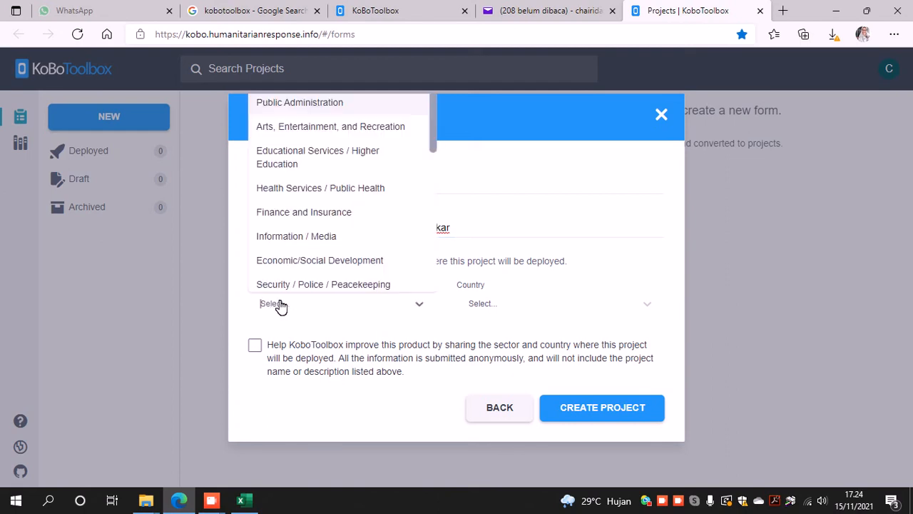
pyautogui.click(307, 260)
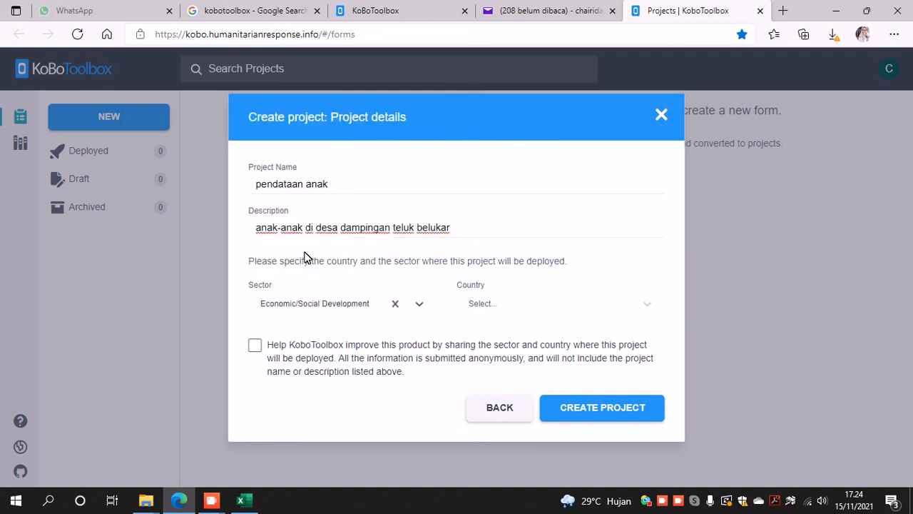
pyautogui.click(485, 305)
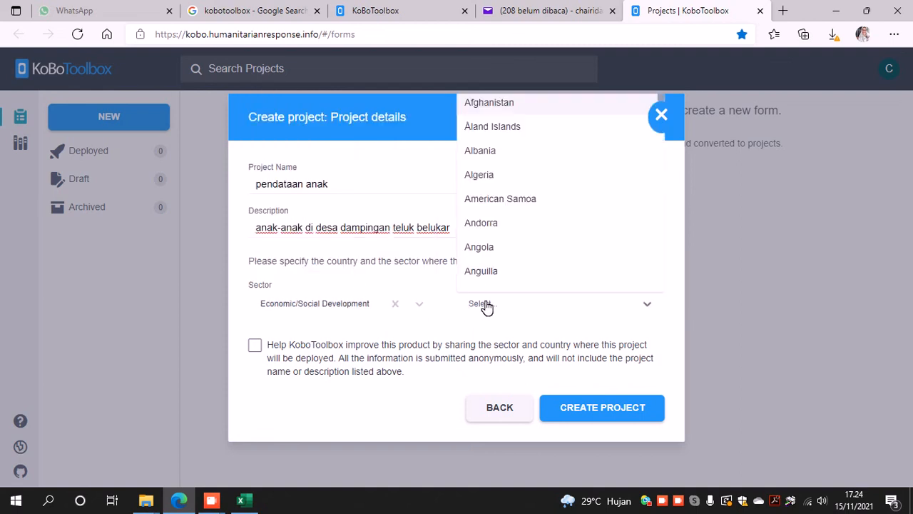
pyautogui.write('indi')
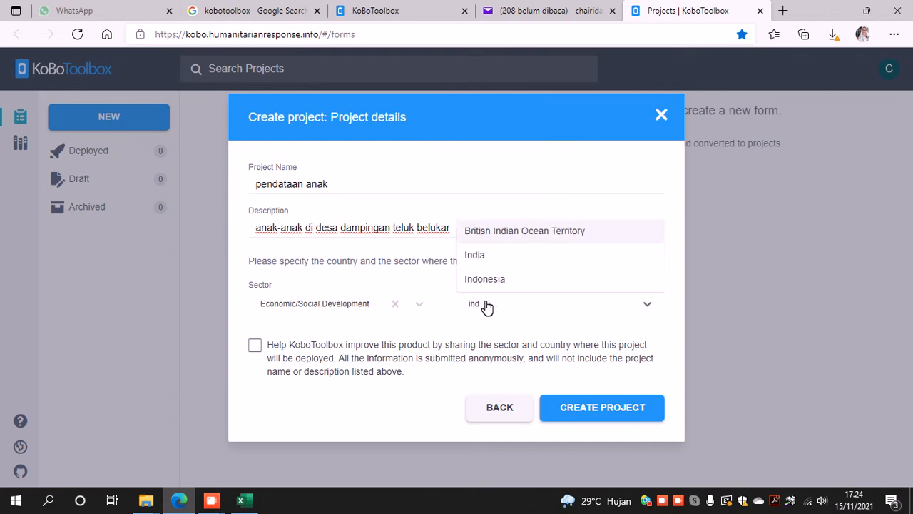
pyautogui.click(484, 279)
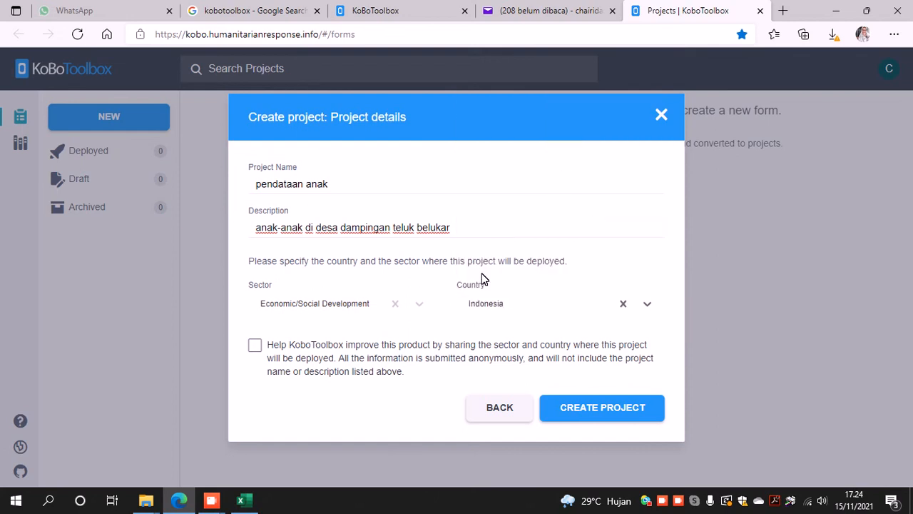
pyautogui.click(602, 407)
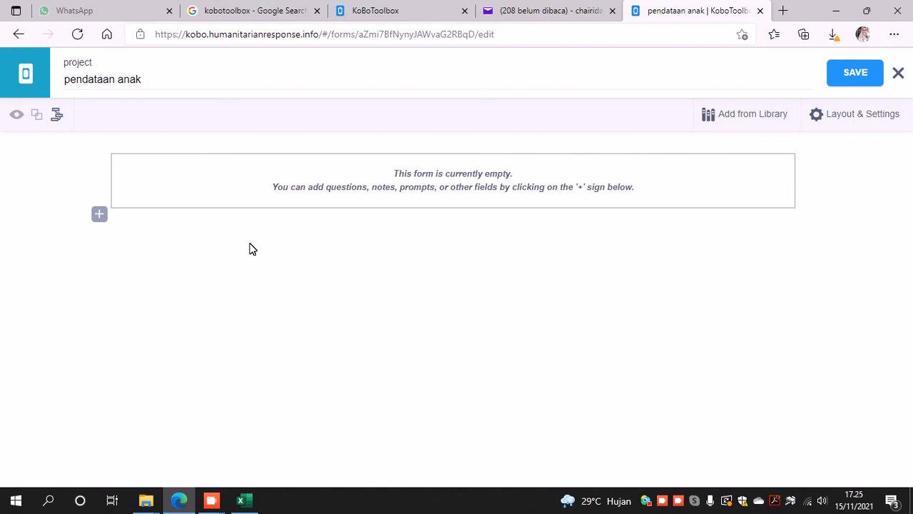
# Add a Select One question titled "nama enumerator" to the empty form
pyautogui.click(99, 216)
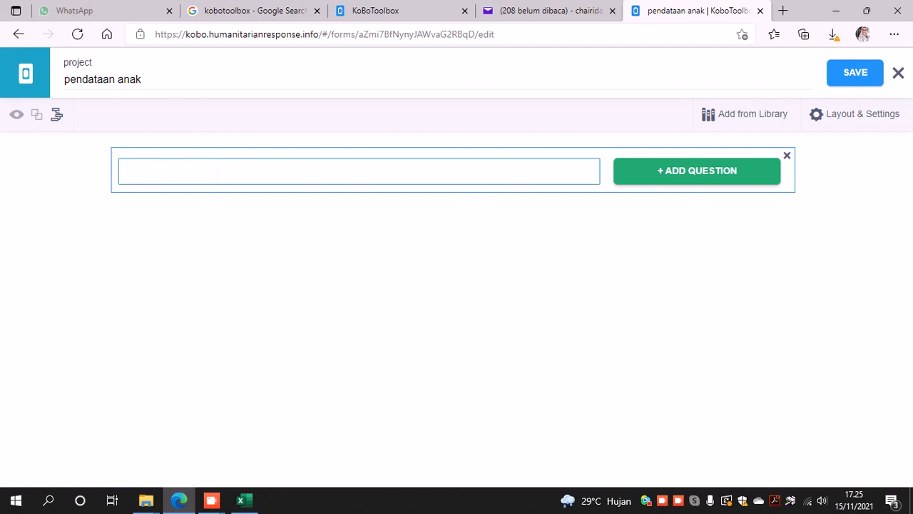
pyautogui.write('nama enumerator')
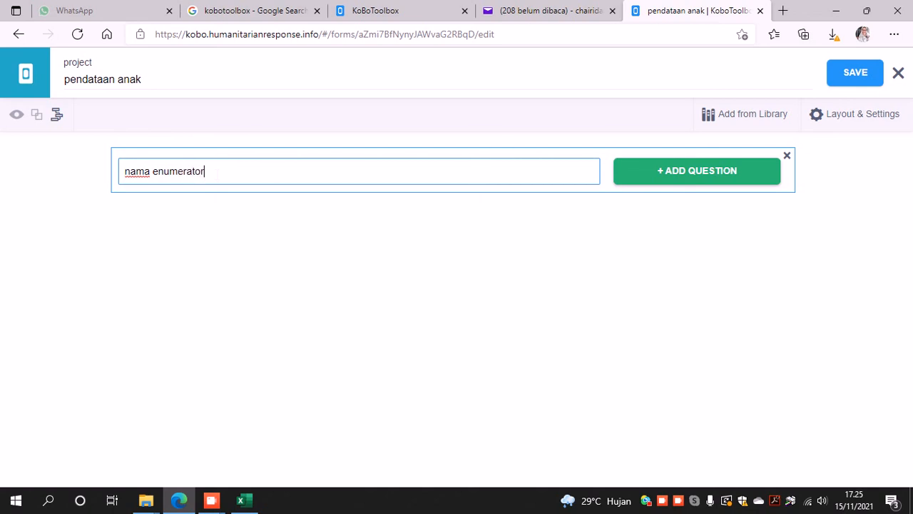
pyautogui.click(705, 176)
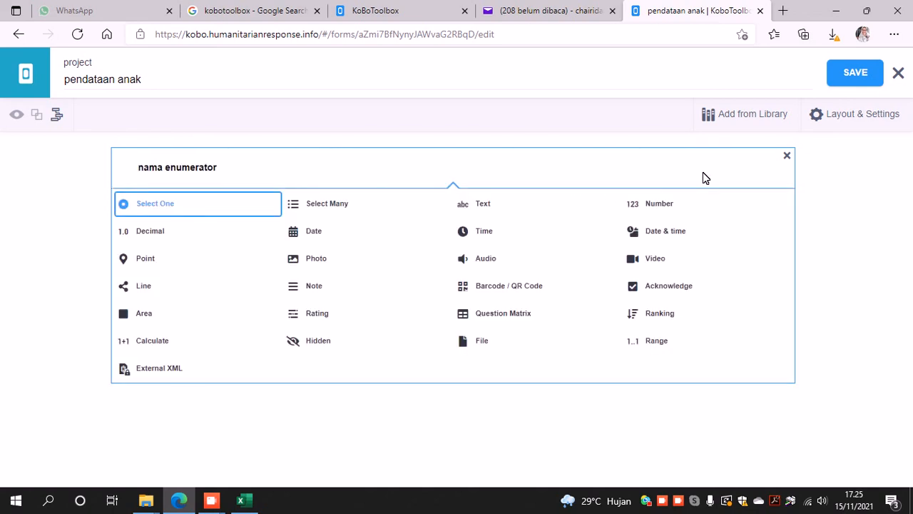
pyautogui.click(233, 207)
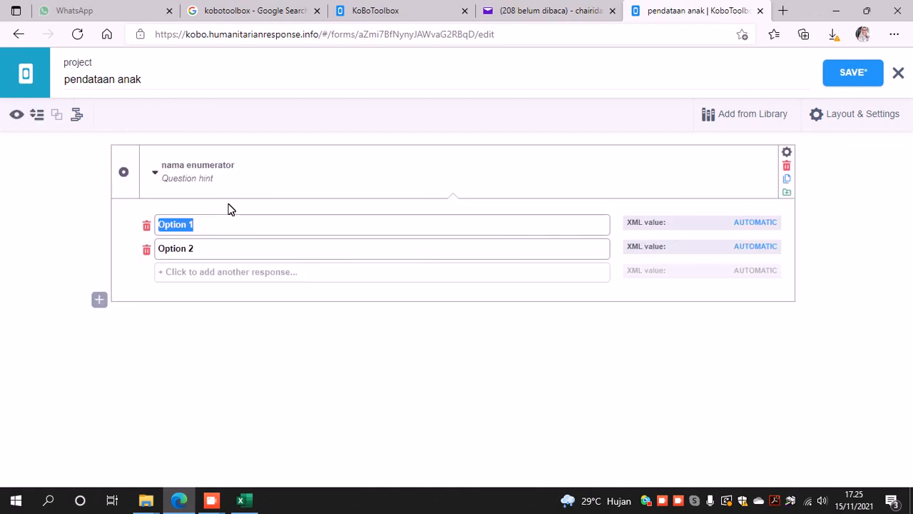
# Enter "Desi Ratnasari", "Jihan Fahira" and "Baim wong" as the three response options of the enumerator question
pyautogui.write('Desi Rat')
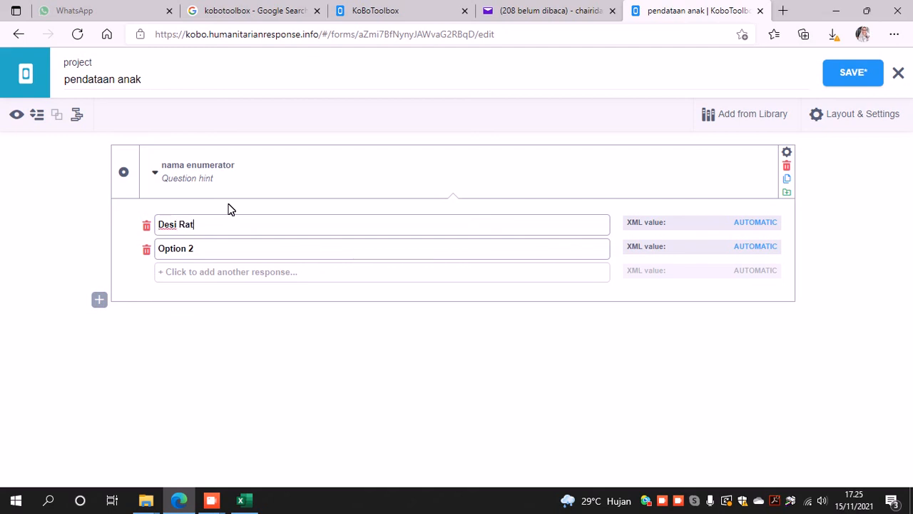
pyautogui.write('nasari')
pyautogui.press('Return')
pyautogui.press('BackSpace')
pyautogui.press('BackSpace')
pyautogui.press('BackSpace')
pyautogui.press('BackSpace')
pyautogui.press('BackSpace')
pyautogui.press('BackSpace')
pyautogui.press('BackSpace')
pyautogui.press('BackSpace')
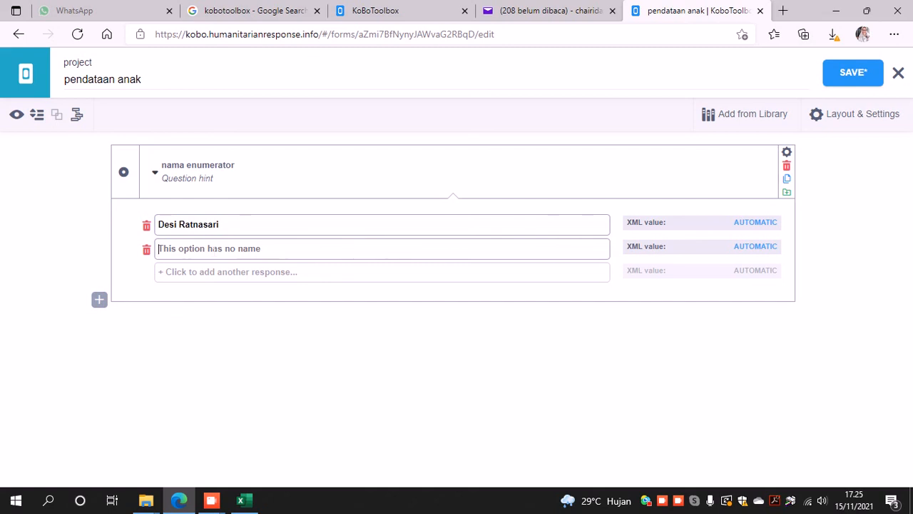
pyautogui.write('Jihan Fai')
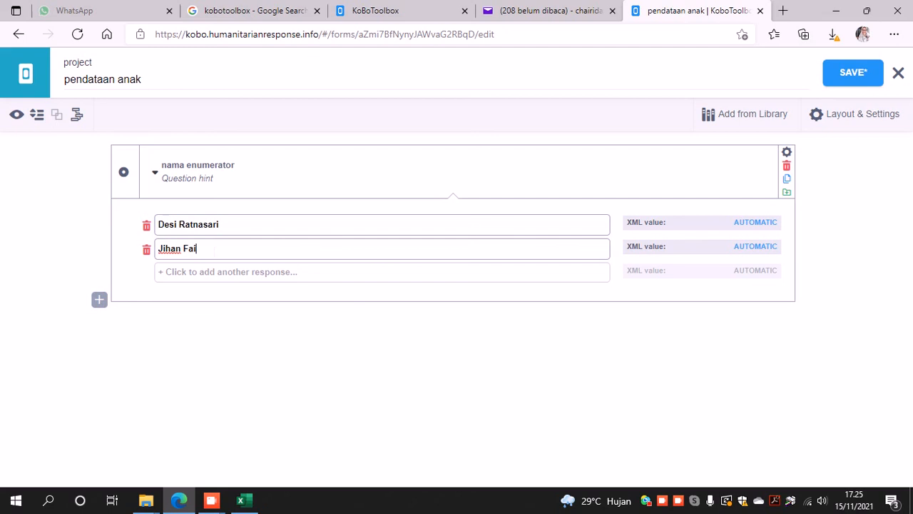
pyautogui.press('BackSpace')
pyautogui.write('han Fahira')
pyautogui.click(230, 272)
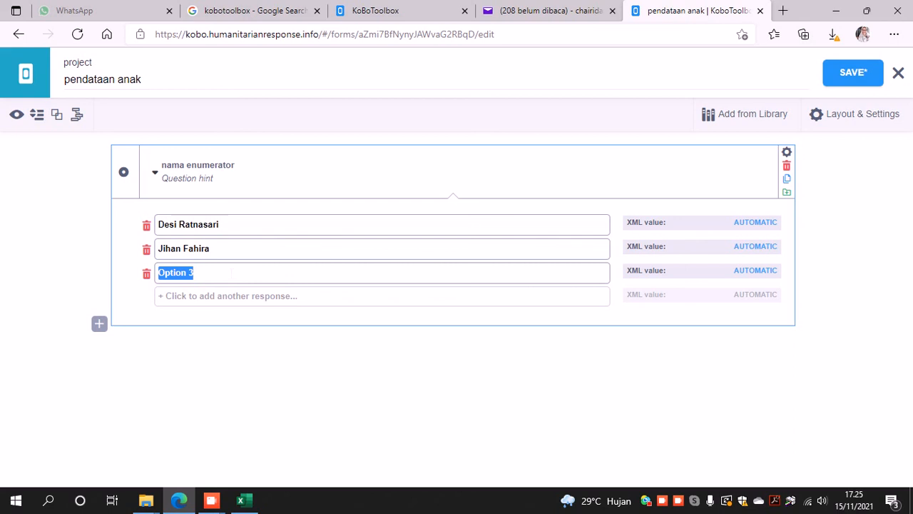
pyautogui.write('Baim wong')
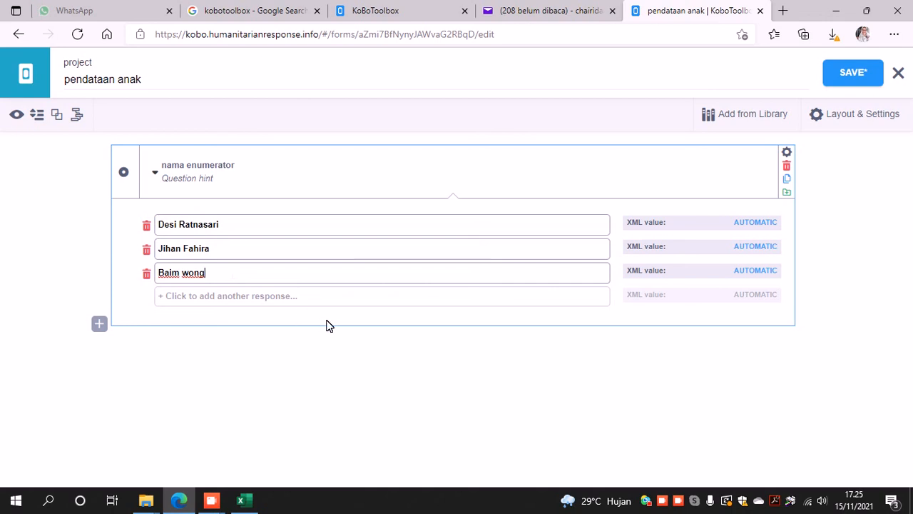
# Add a Text question titled "Lokasi Survey" below the enumerator question
pyautogui.click(96, 325)
pyautogui.click(96, 324)
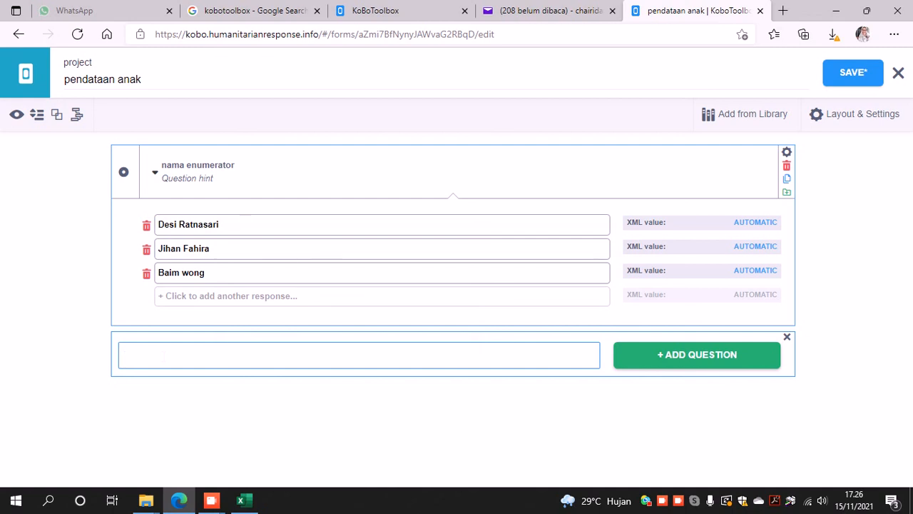
pyautogui.write('O')
pyautogui.press('BackSpace')
pyautogui.write('Loiasi')
pyautogui.press('BackSpace')
pyautogui.press('BackSpace')
pyautogui.press('BackSpace')
pyautogui.press('BackSpace')
pyautogui.write('kasi Survey')
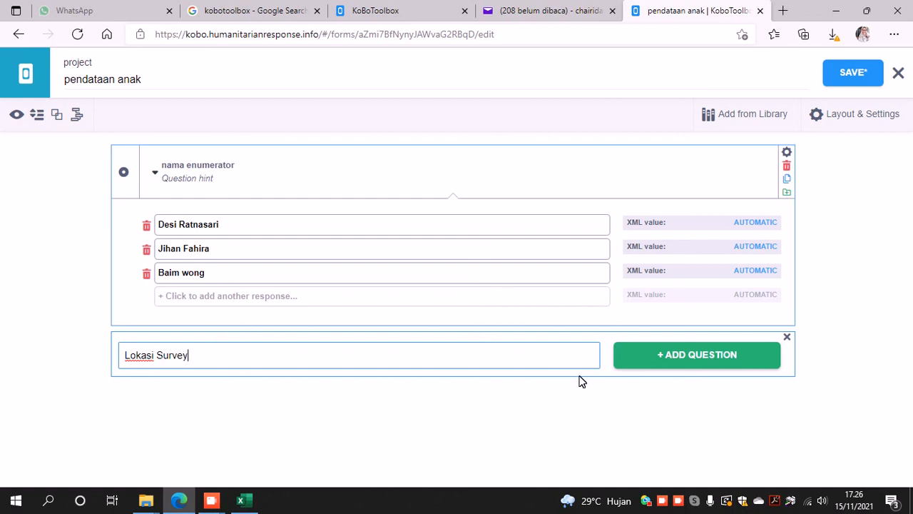
pyautogui.click(699, 353)
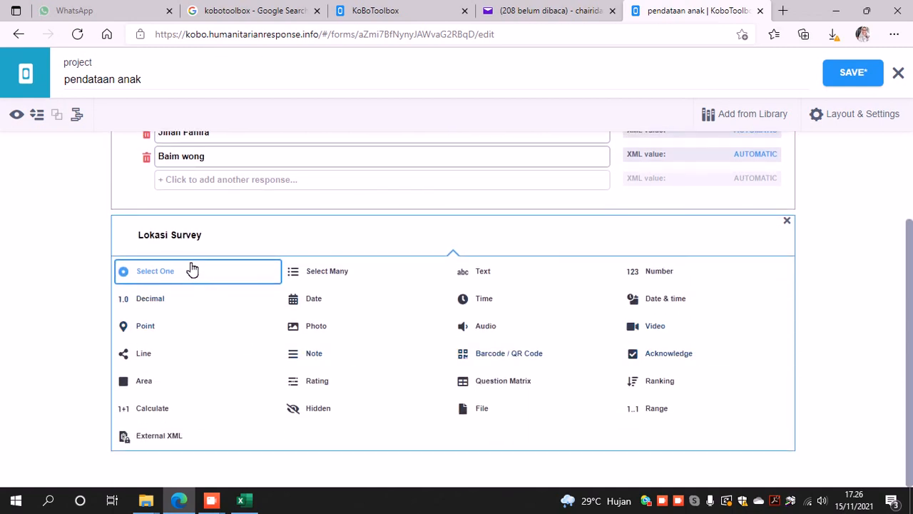
pyautogui.click(477, 272)
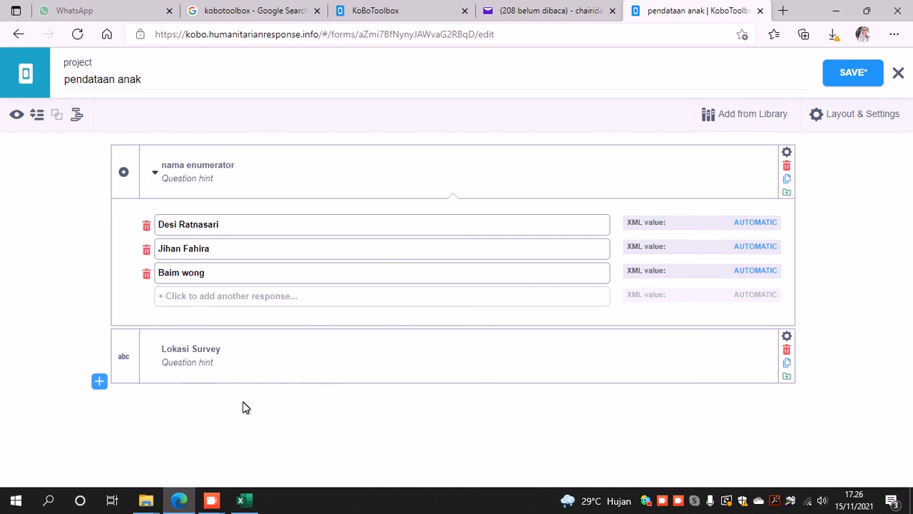
# Add a Date question titled "tanggal survey" below the survey location question
pyautogui.click(99, 382)
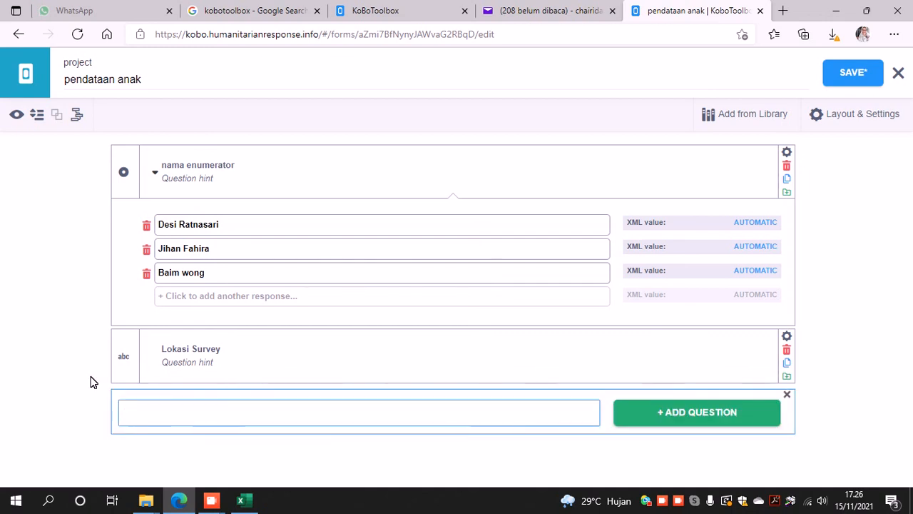
pyautogui.write('tang')
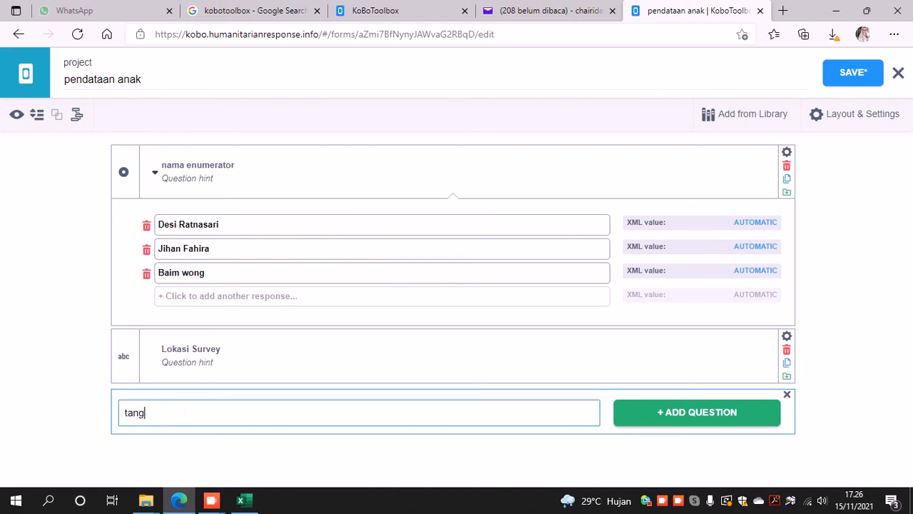
pyautogui.write('gal survey')
pyautogui.click(657, 412)
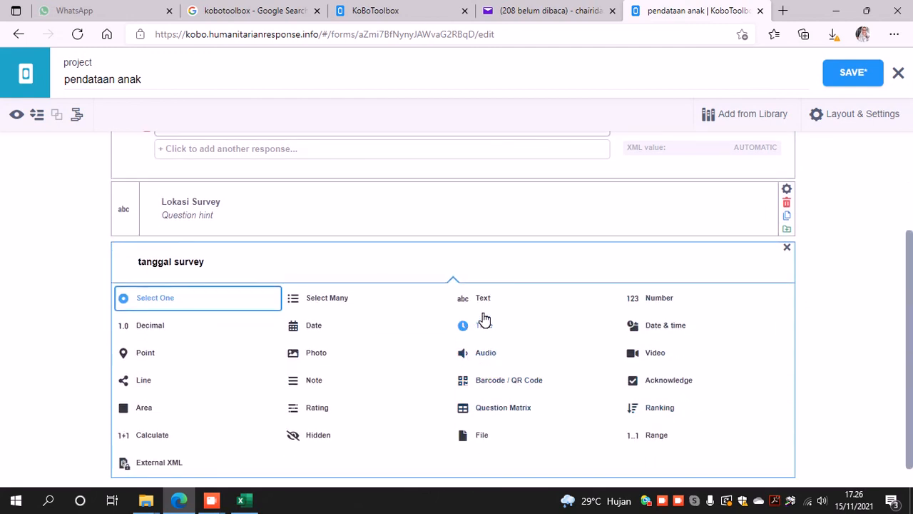
pyautogui.click(309, 324)
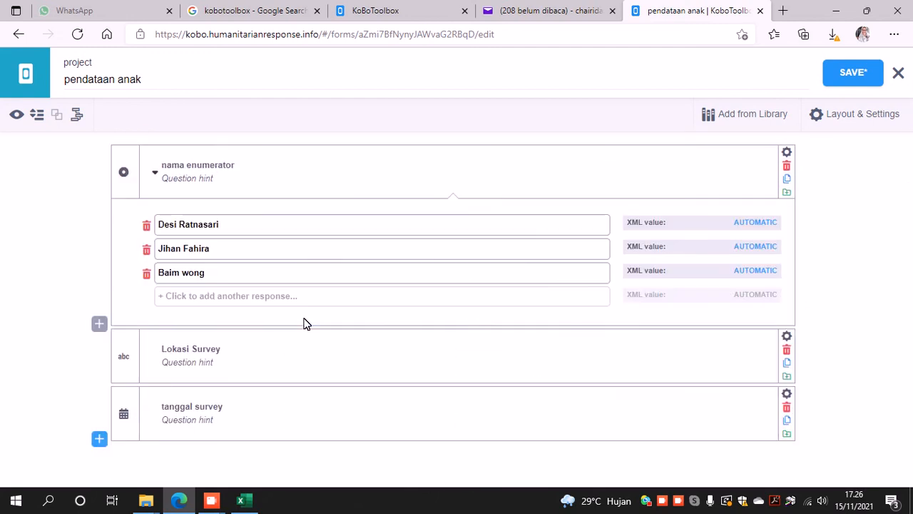
# Add a Select Many question titled "makanan kesukaan" at the end of the form
pyautogui.click(100, 440)
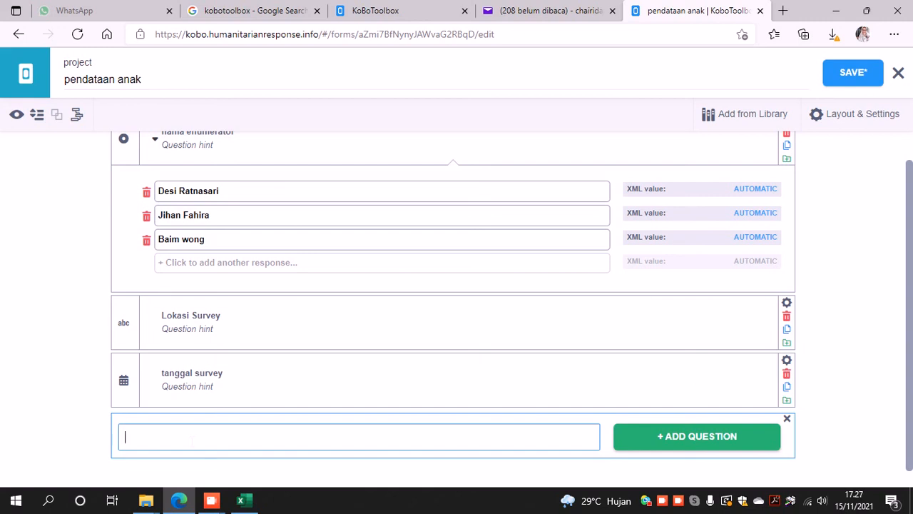
pyautogui.write('makanan s')
pyautogui.press('BackSpace')
pyautogui.press('BackSpace')
pyautogui.write('kesukaan')
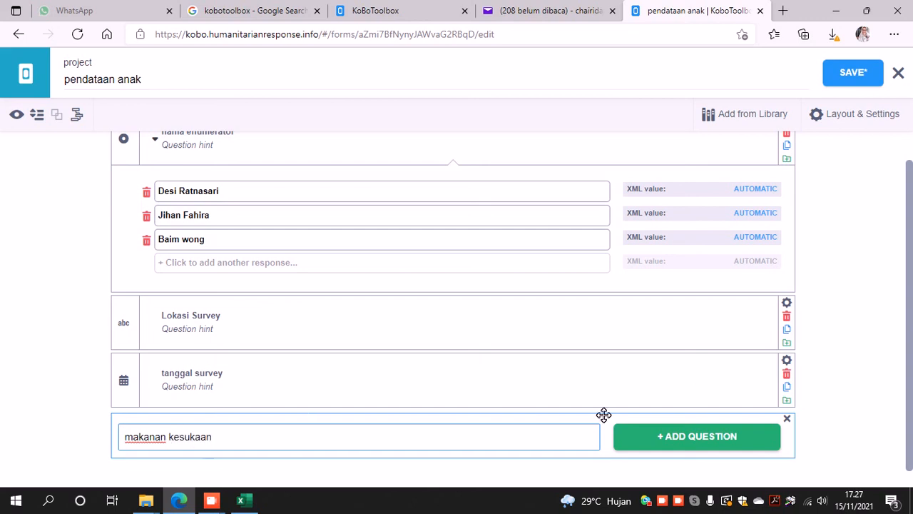
pyautogui.click(740, 441)
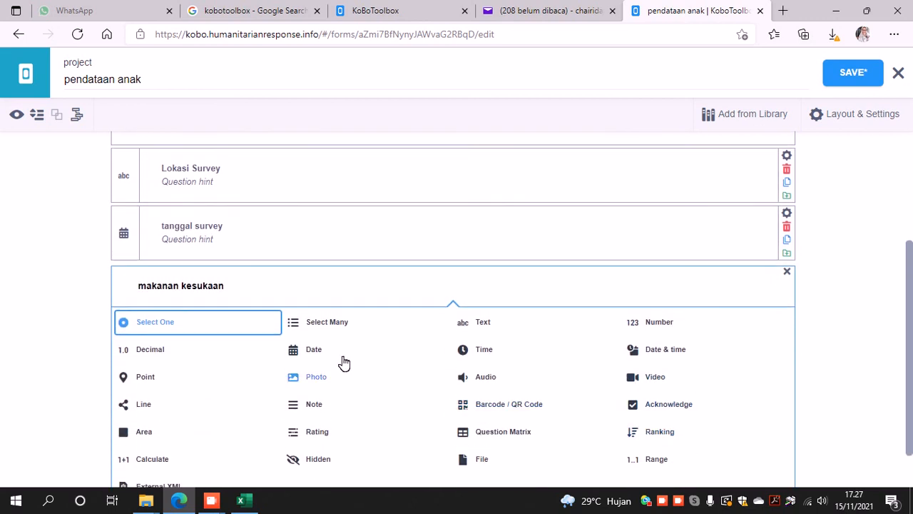
pyautogui.click(326, 323)
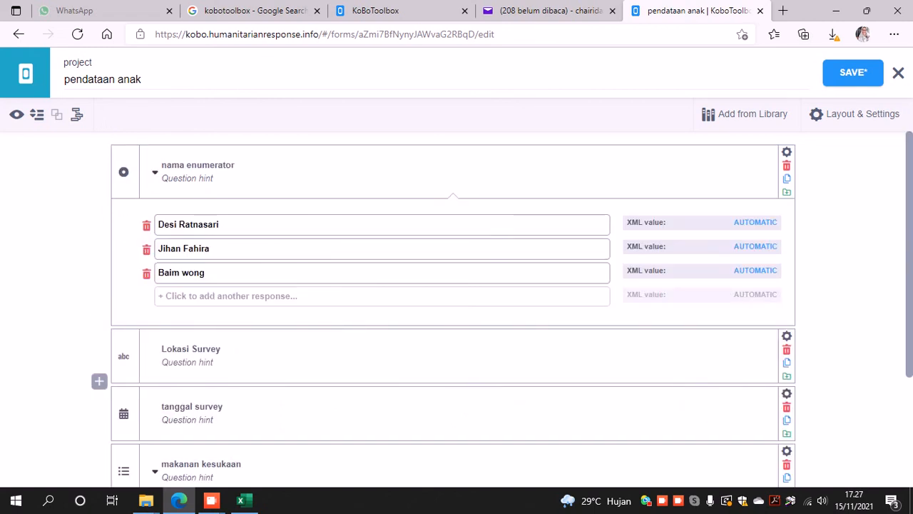
# Name the first response option of the "makanan kesukaan" question "Ayam goreng"
pyautogui.moveTo(909, 362); pyautogui.dragTo(906, 418)
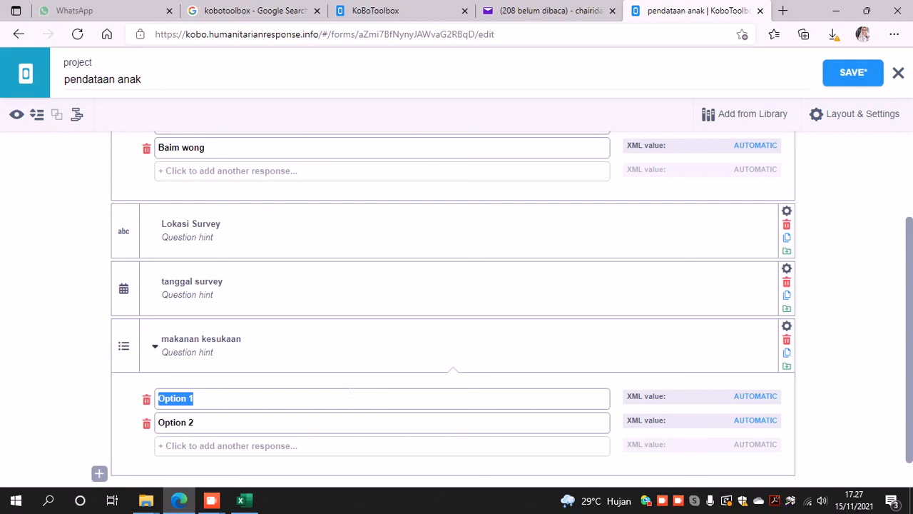
pyautogui.write('AYanm')
pyautogui.press('BackSpace')
pyautogui.press('BackSpace')
pyautogui.press('BackSpace')
pyautogui.press('BackSpace')
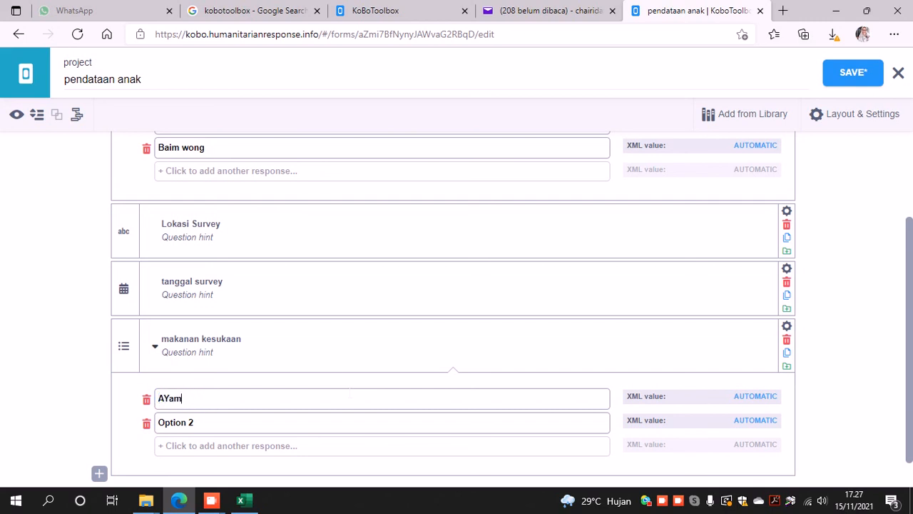
pyautogui.write('yam goreng')
# Replace the name of the second response option of "makanan kesukaan" with "ayah sambel"
pyautogui.click(301, 421)
pyautogui.press('BackSpace')
pyautogui.press('BackSpace')
pyautogui.press('BackSpace')
pyautogui.press('BackSpace')
pyautogui.press('BackSpace')
pyautogui.press('BackSpace')
pyautogui.press('BackSpace')
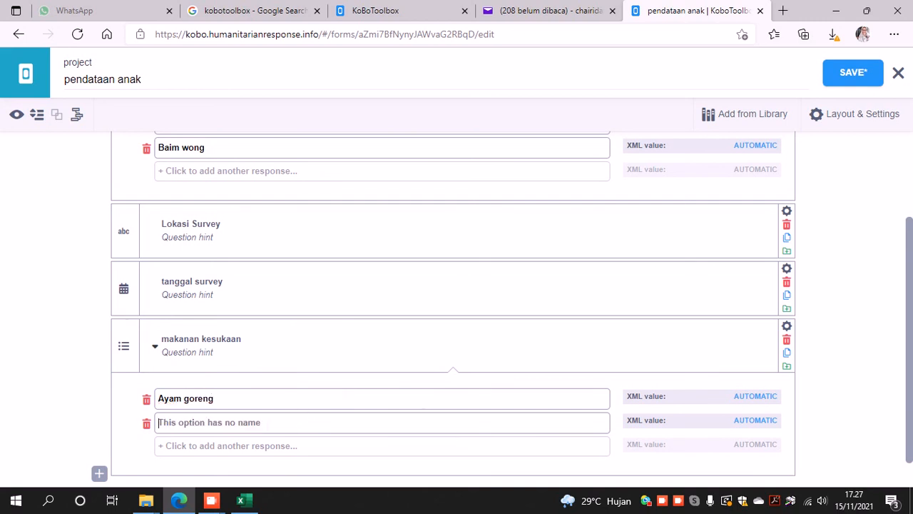
pyautogui.write('ayah sambel')
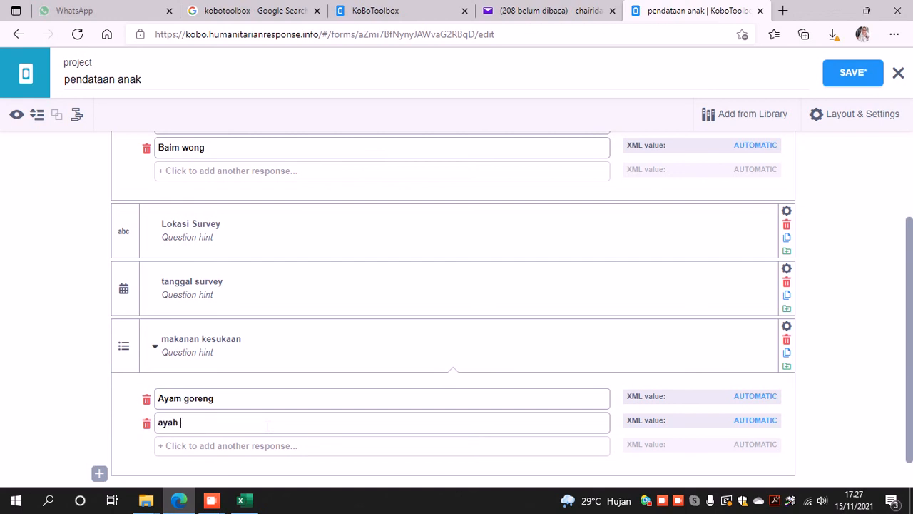
# Add three more response options to "makanan kesukaan": "Ayam gulai", "Ikan gulai" and "Ikan goreng"
pyautogui.click(254, 446)
pyautogui.write('Aya')
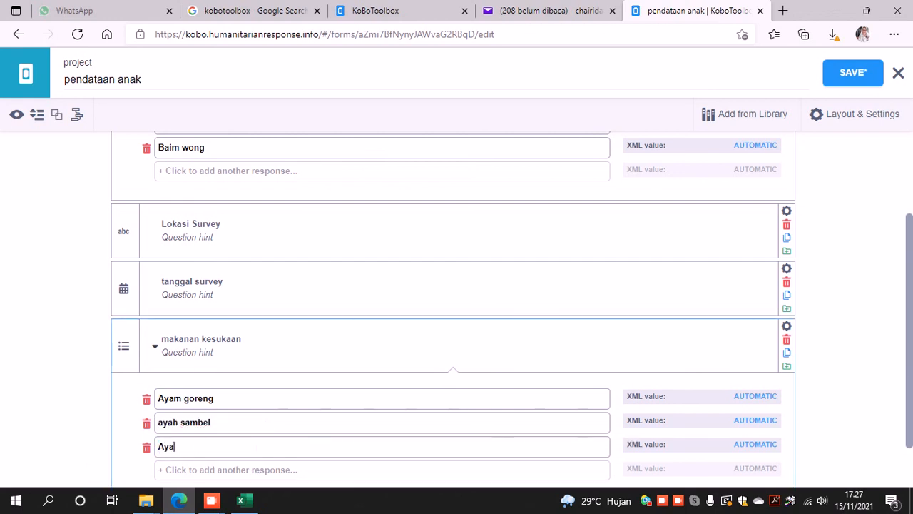
pyautogui.write('m gulai')
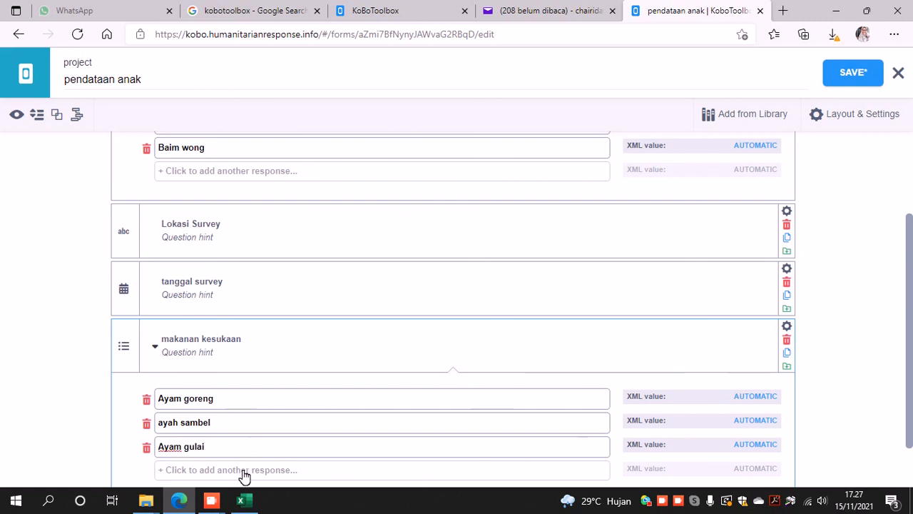
pyautogui.click(245, 470)
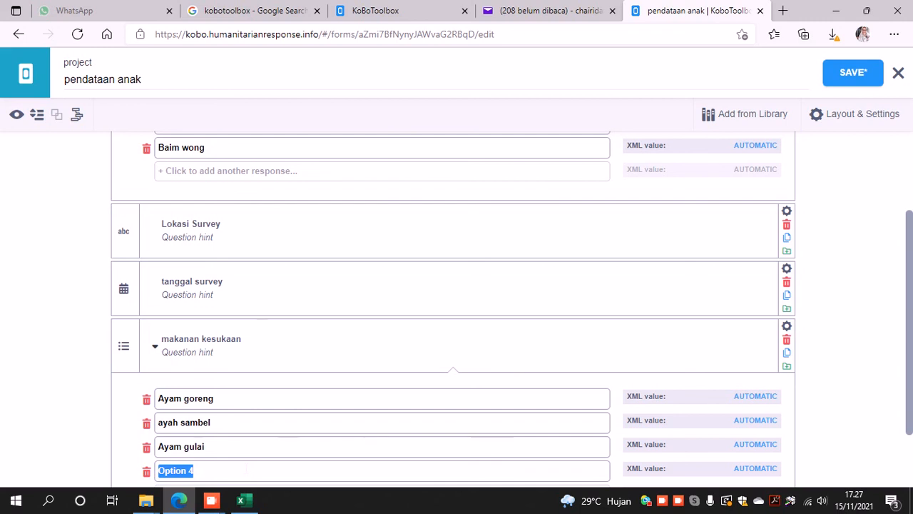
pyautogui.write('Ikan')
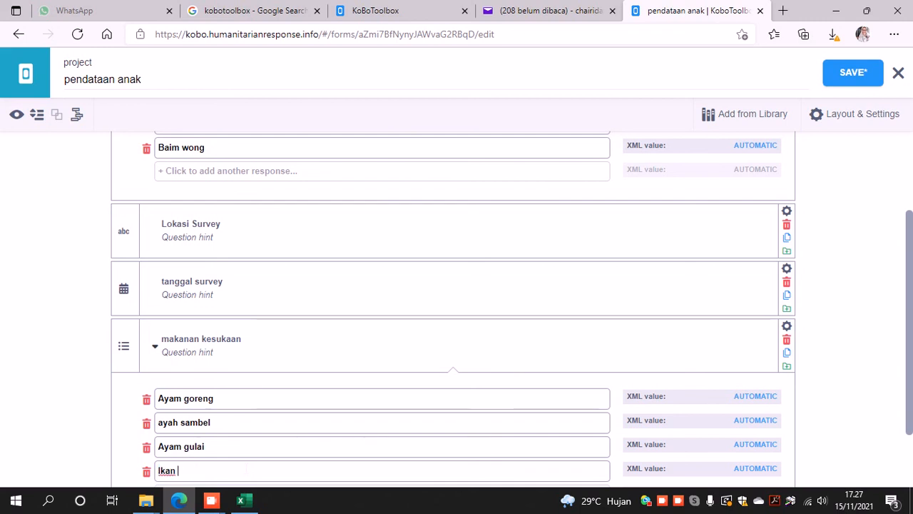
pyautogui.write(' gulai')
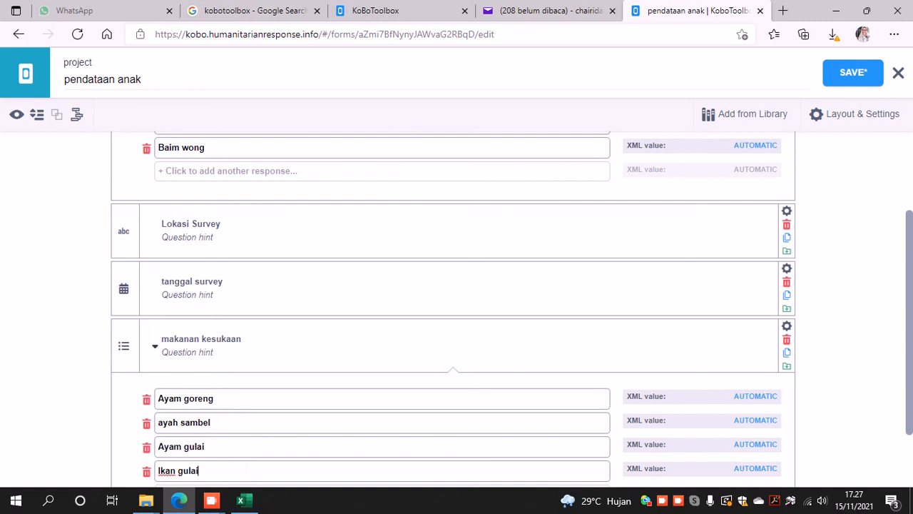
pyautogui.scroll(-1, 905, 326)
pyautogui.moveTo(905, 326); pyautogui.dragTo(906, 353)
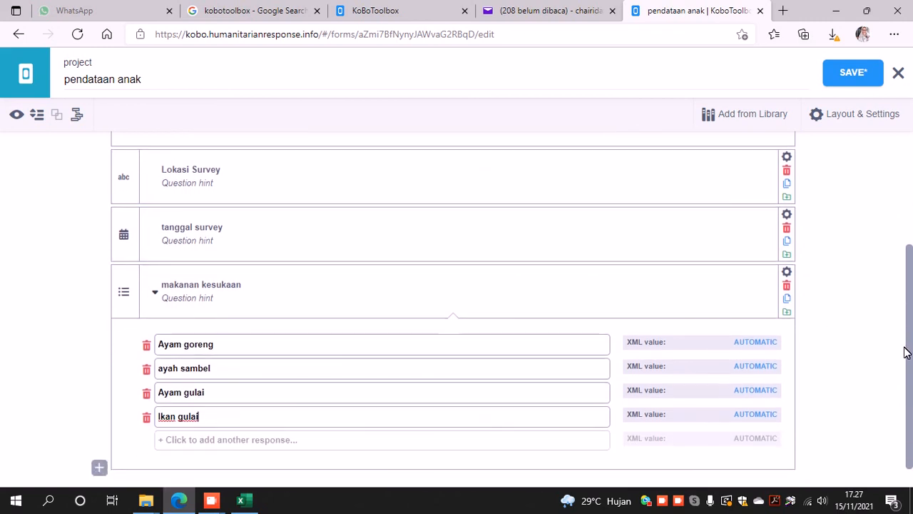
pyautogui.click(248, 441)
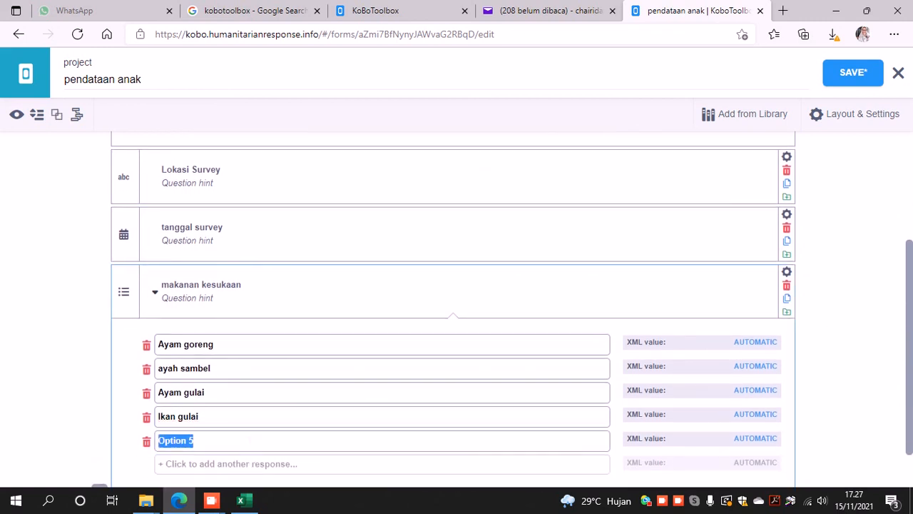
pyautogui.write('Ikan goreng')
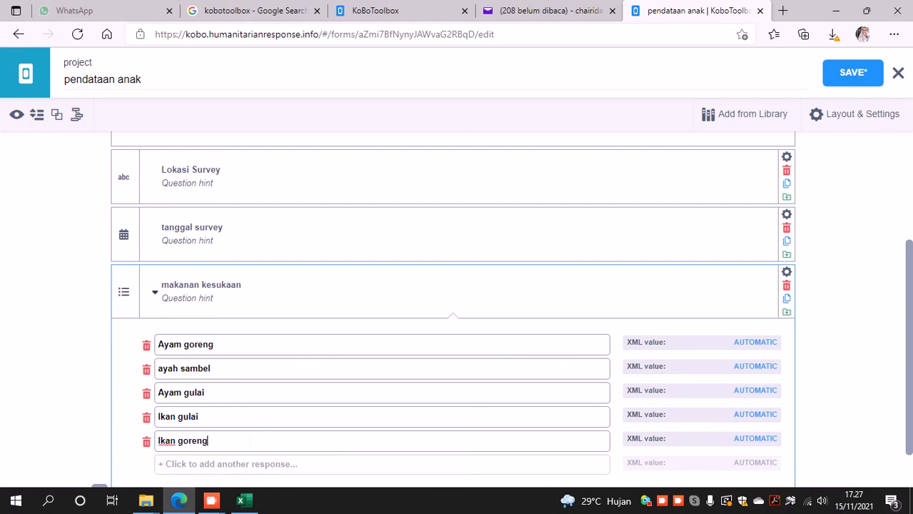
# Add a Number question titled "anak ke berapa" below the "makanan kesukaan" question
pyautogui.moveTo(909, 272); pyautogui.dragTo(908, 337)
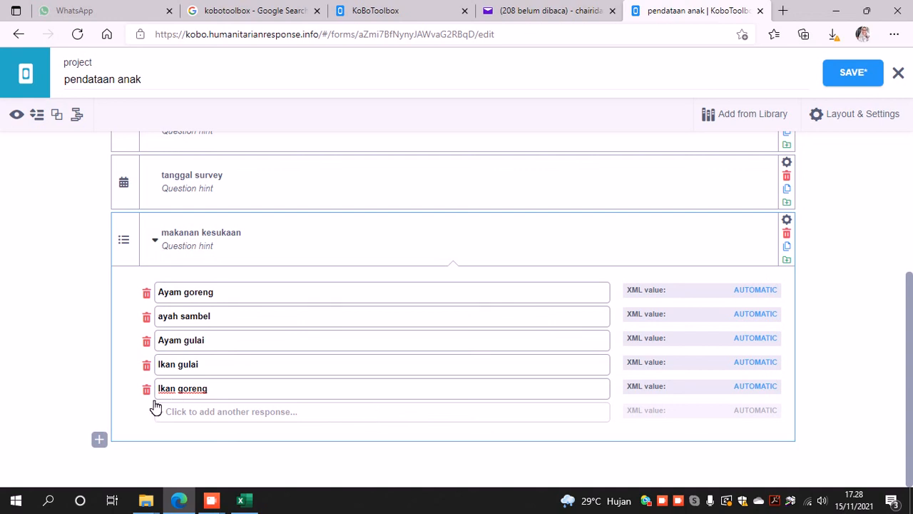
pyautogui.click(100, 439)
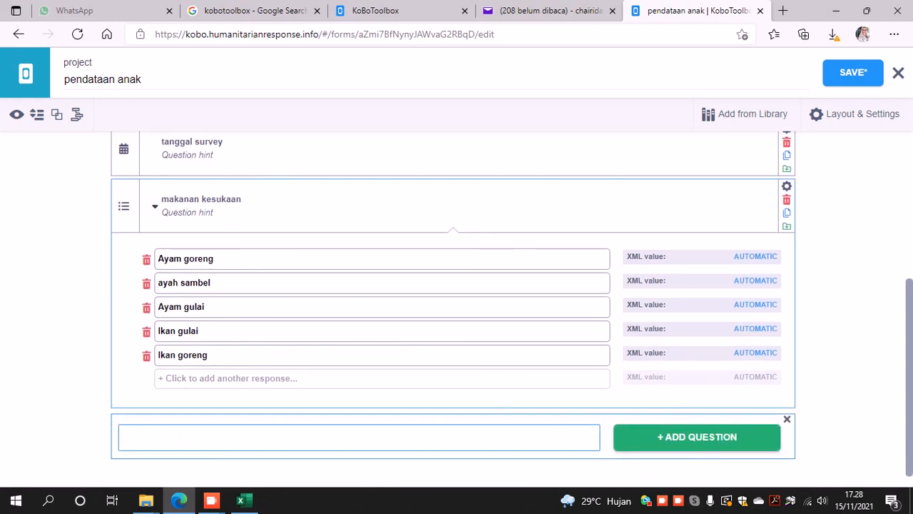
pyautogui.write('nak ke berapa')
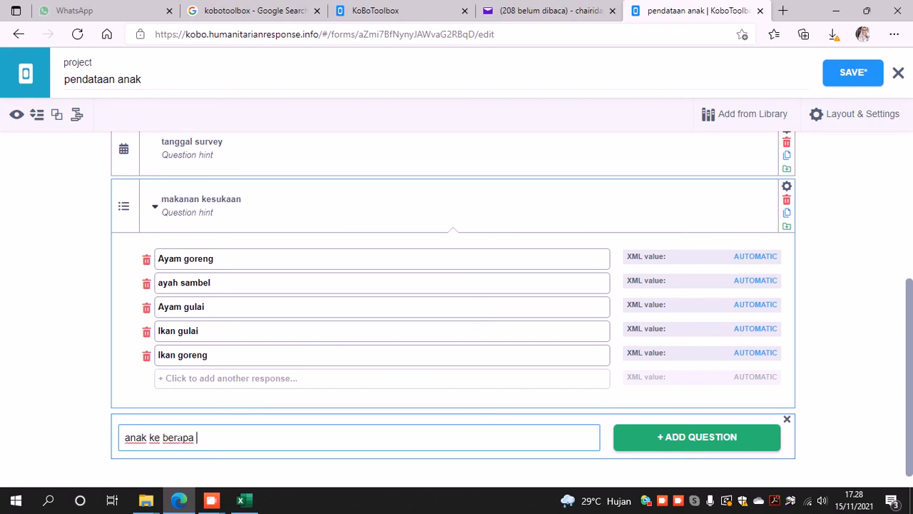
pyautogui.click(712, 437)
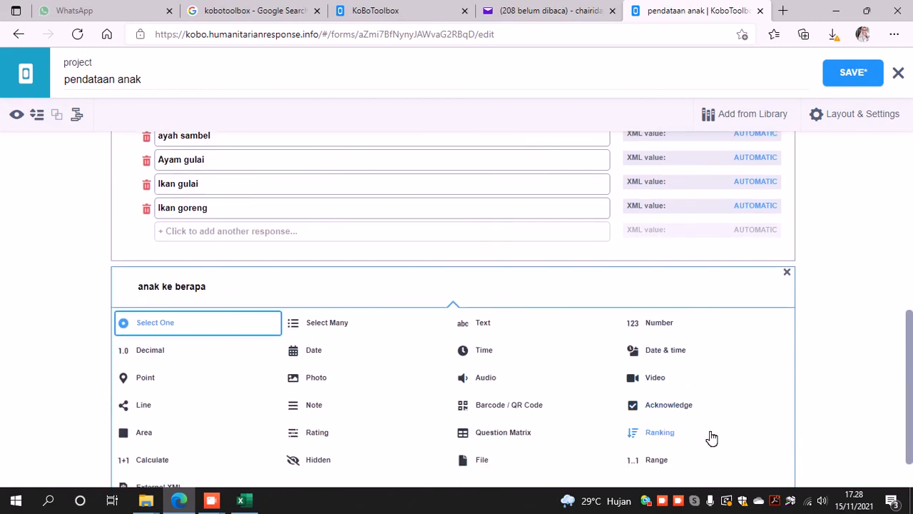
pyautogui.click(661, 323)
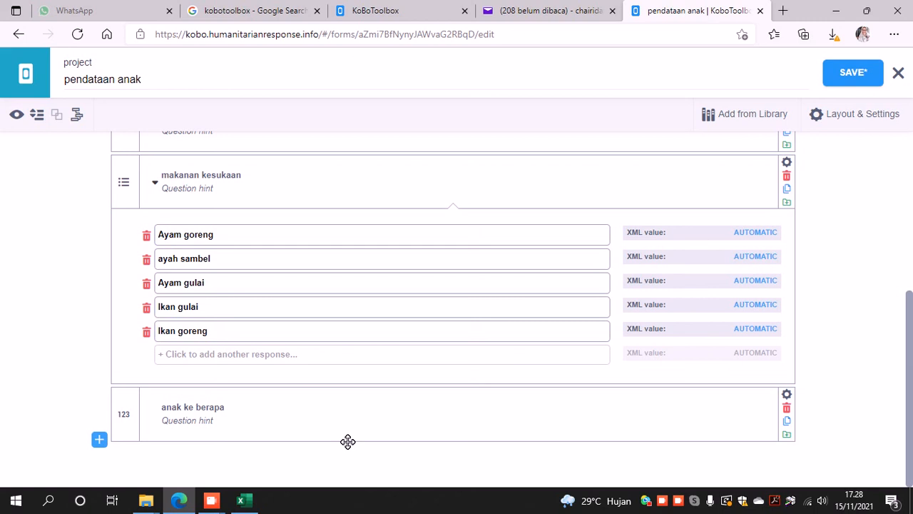
# Add a Text question titled "nama sekolah" at the end of the form
pyautogui.click(99, 439)
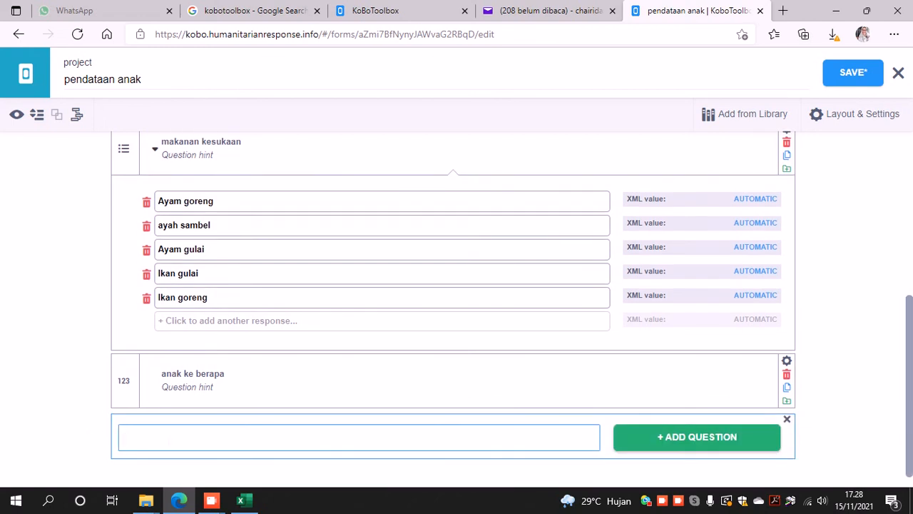
pyautogui.write('nama sekolah')
pyautogui.click(675, 443)
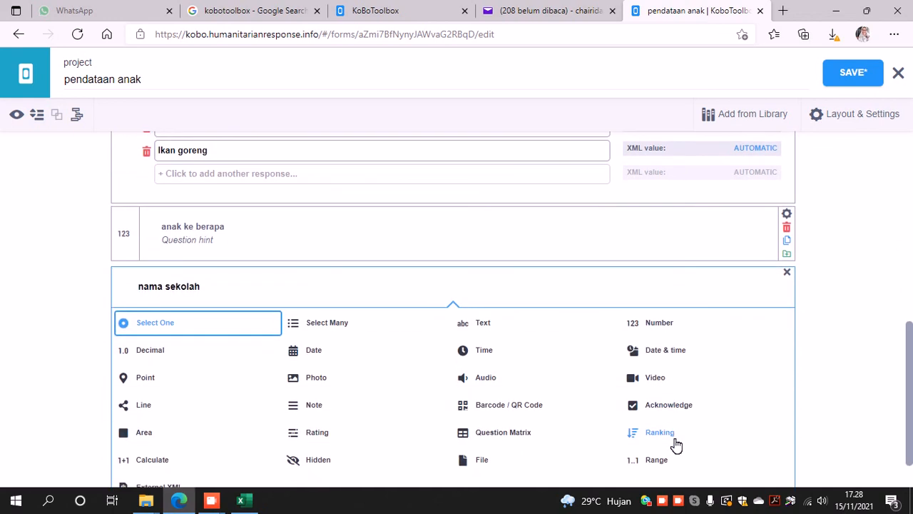
pyautogui.click(468, 322)
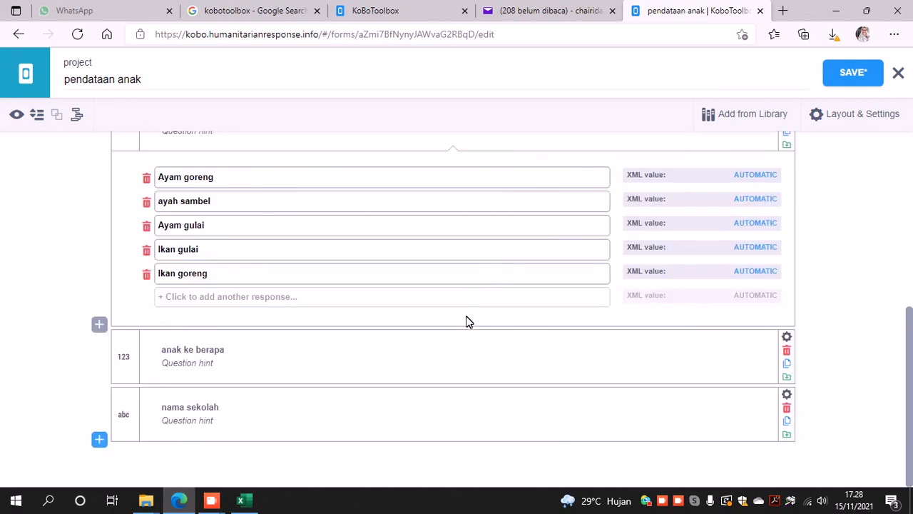
# Add a Select One question titled "dokumen yang dimiliki" below the "nama sekolah" question
pyautogui.click(94, 440)
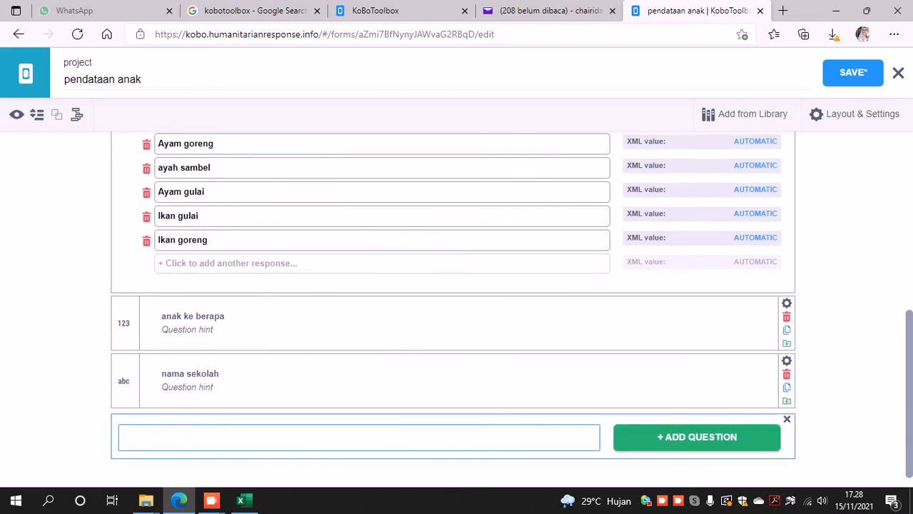
pyautogui.write('status')
pyautogui.press('BackSpace')
pyautogui.press('BackSpace')
pyautogui.press('BackSpace')
pyautogui.press('BackSpace')
pyautogui.press('BackSpace')
pyautogui.press('BackSpace')
pyautogui.write('dokue')
pyautogui.write('mu')
pyautogui.write('n yang dimili9k')
pyautogui.press('BackSpace')
pyautogui.press('BackSpace')
pyautogui.press('BackSpace')
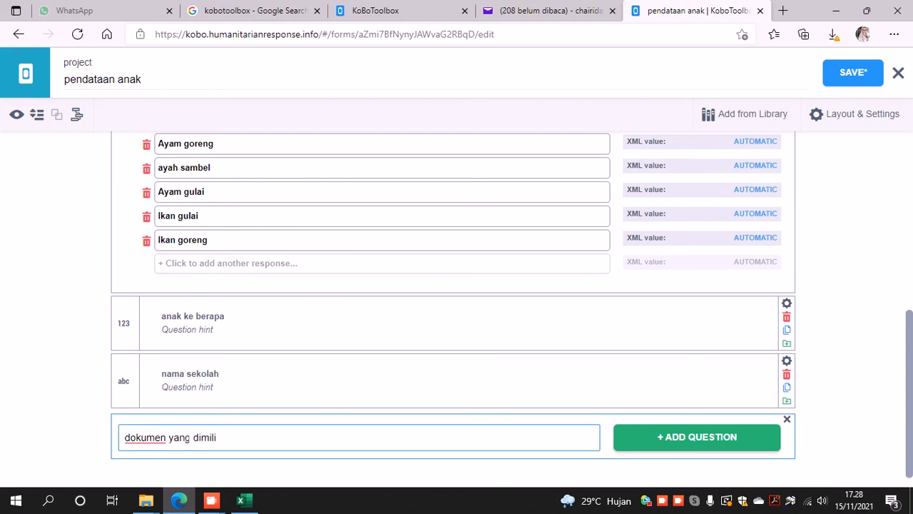
pyautogui.write('iki')
pyautogui.click(672, 432)
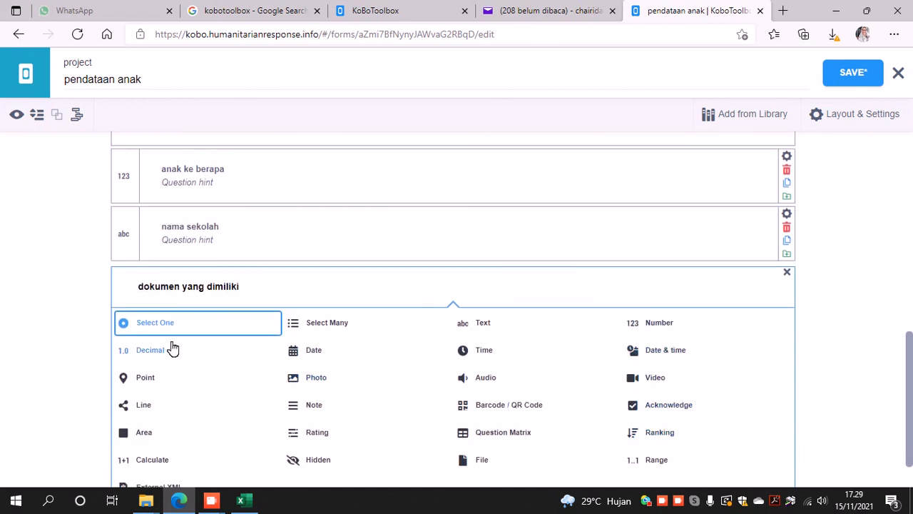
pyautogui.click(170, 324)
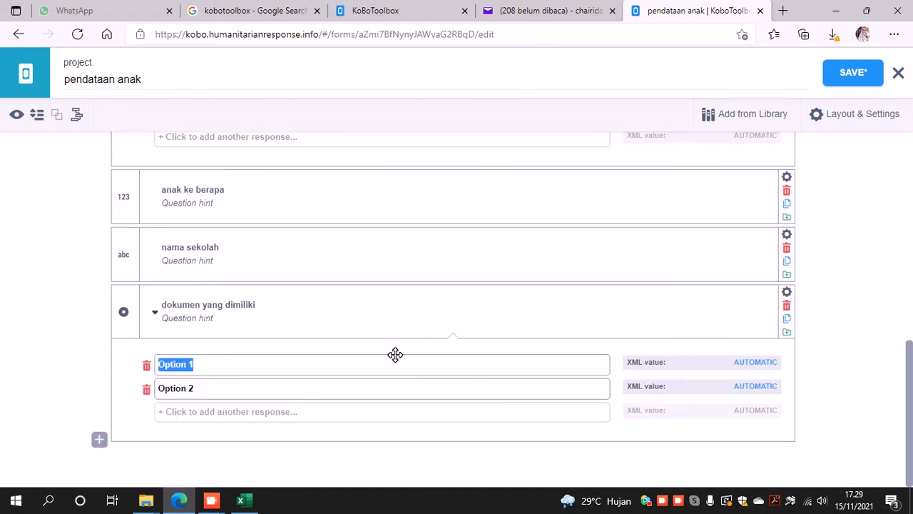
# Delete the Select One question "dokumen yang dimiliki" from the form
pyautogui.click(787, 306)
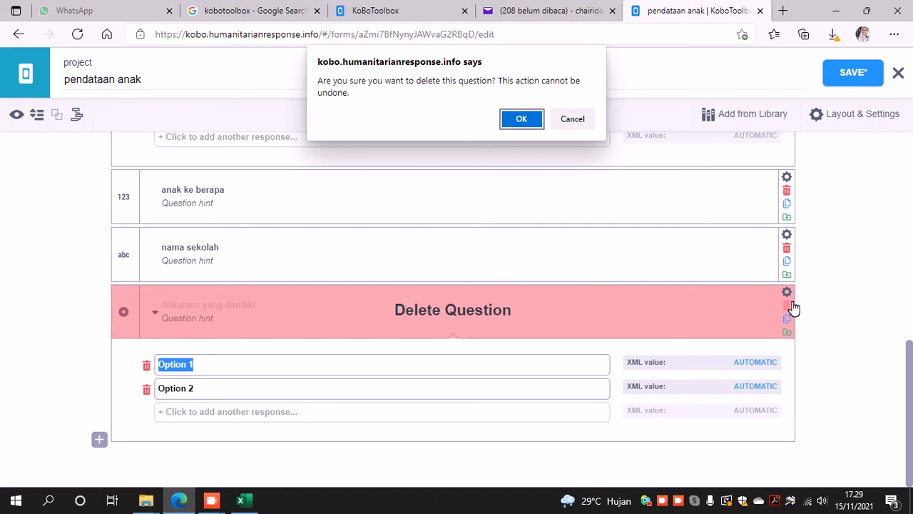
pyautogui.click(525, 118)
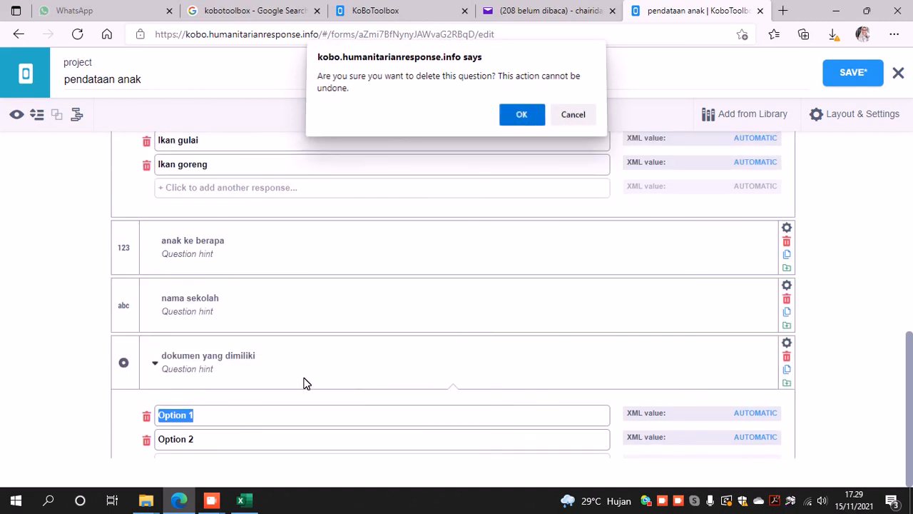
pyautogui.press('Return')
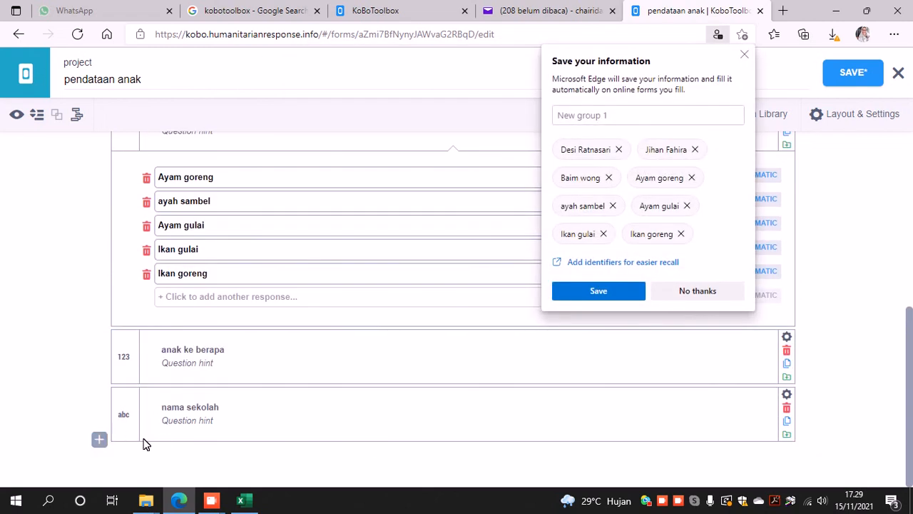
# Add a Select Many question titled "Dokumen yang dimiliki" at the end of the form
pyautogui.click(100, 440)
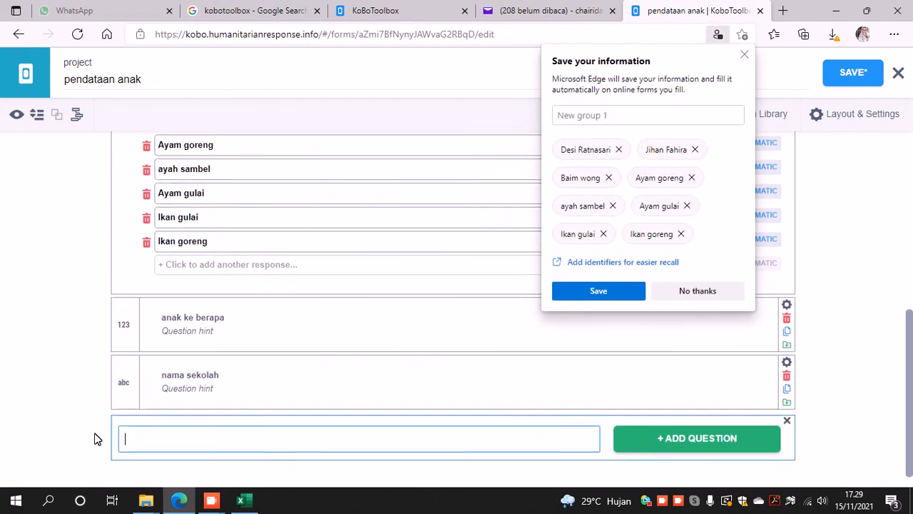
pyautogui.write('Dokume')
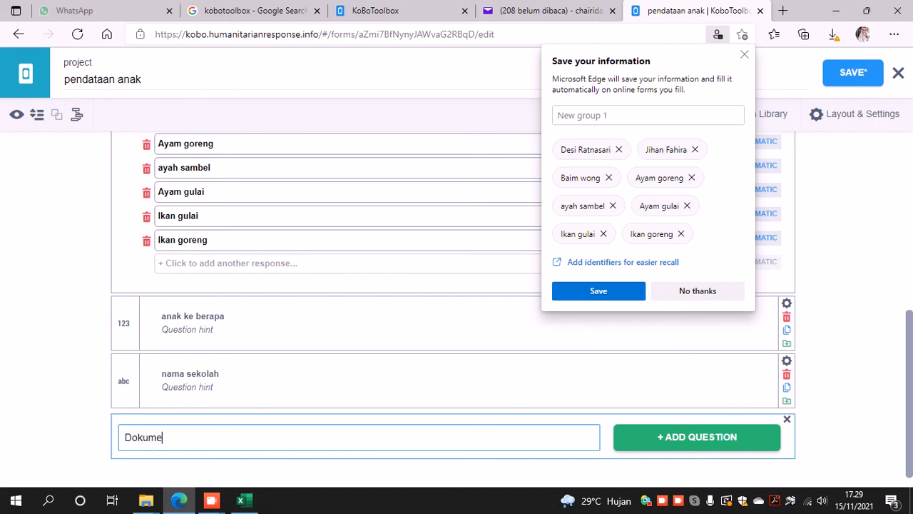
pyautogui.write('n yang dimiliki')
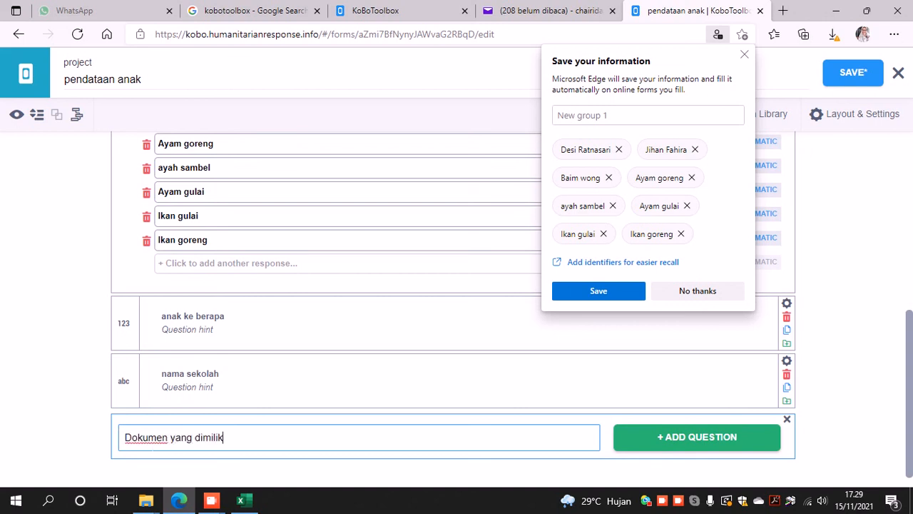
pyautogui.click(669, 442)
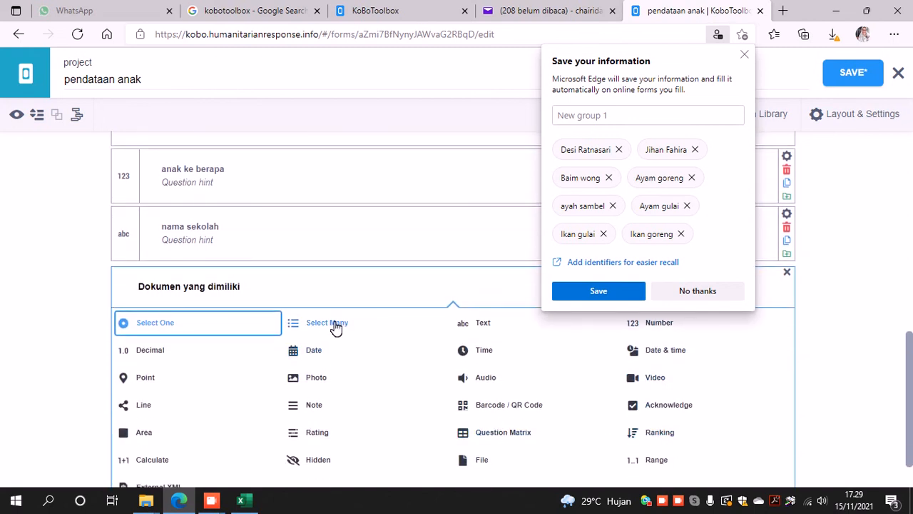
pyautogui.click(336, 325)
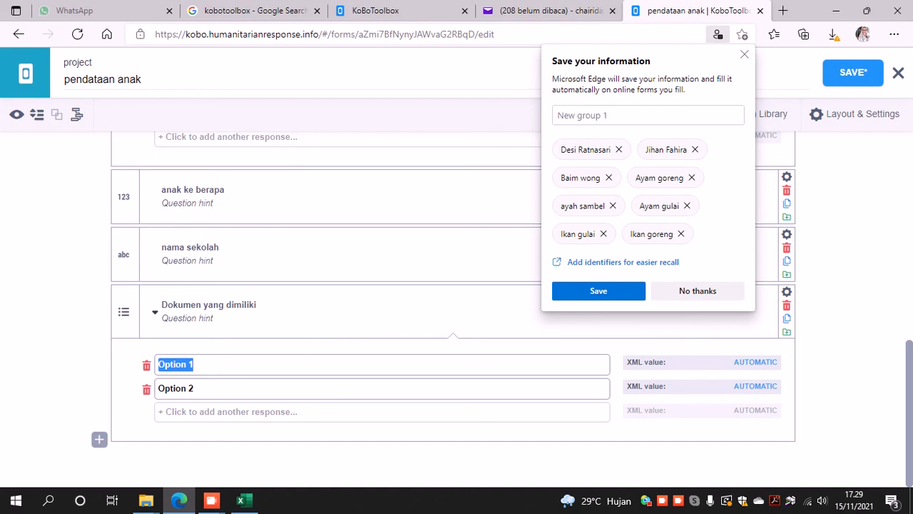
# Name the first two response options of "Dokumen yang dimiliki" "Akta Lahir" and "Buku Nikah Orangtua"
pyautogui.write('Akta Lahir')
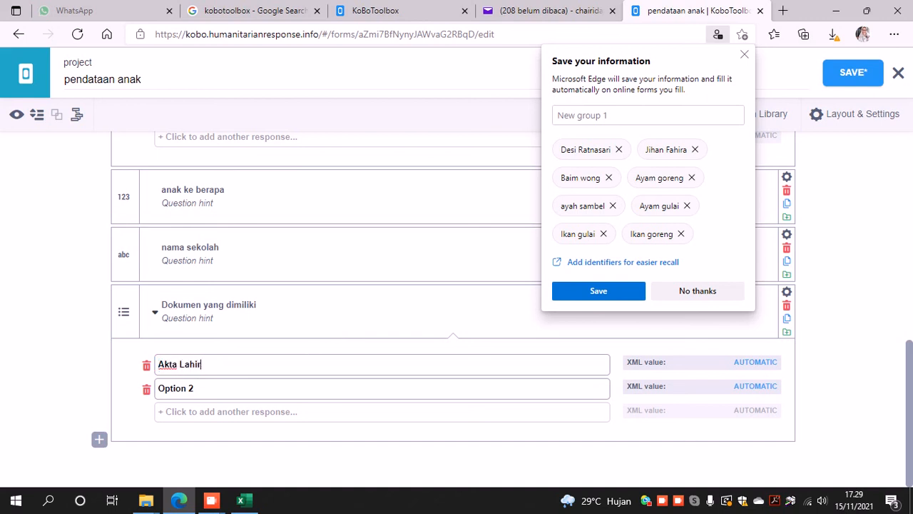
pyautogui.click(271, 389)
pyautogui.press('BackSpace')
pyautogui.press('BackSpace')
pyautogui.press('BackSpace')
pyautogui.press('BackSpace')
pyautogui.press('BackSpace')
pyautogui.press('BackSpace')
pyautogui.write('Buku Nikah Orangtua')
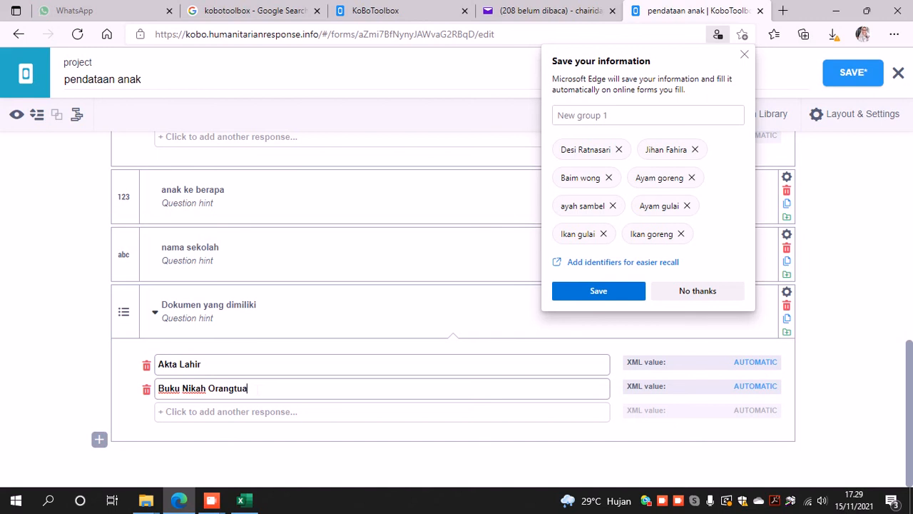
# Add the responses "Kartu KIS" and "Kartu PKH" to "Dokumen yang dimiliki" and accept the browser's offer to save the entered information
pyautogui.click(238, 411)
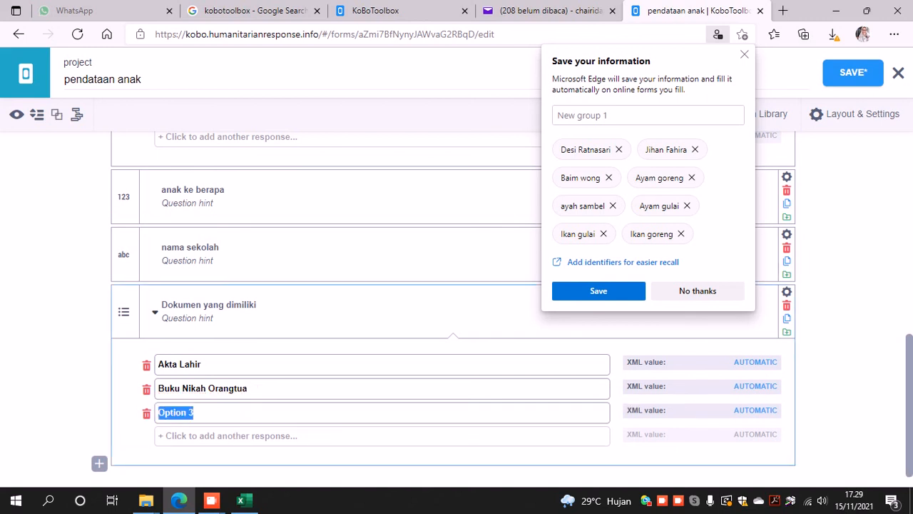
pyautogui.write('Kartu Kl')
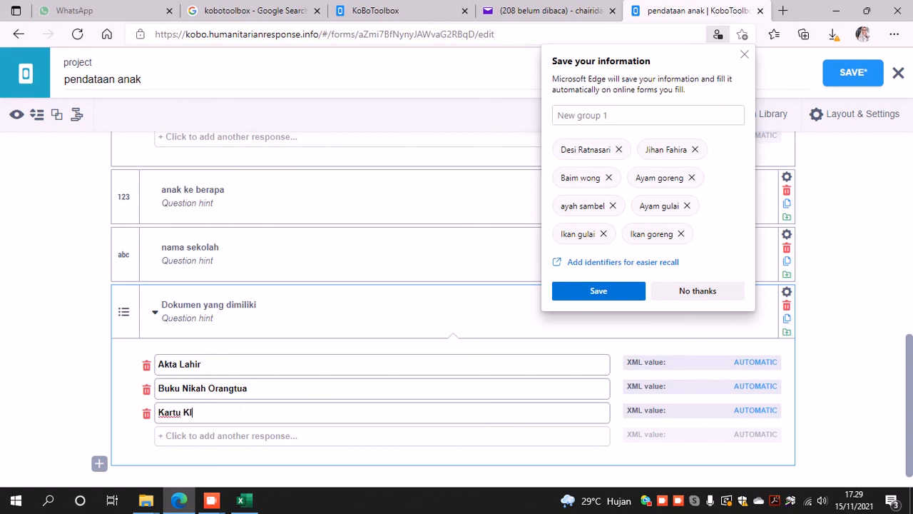
pyautogui.write('S')
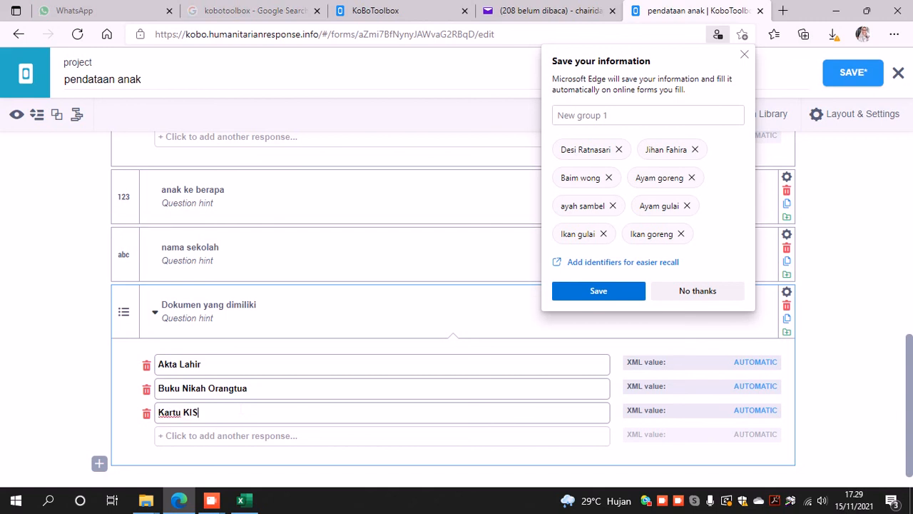
pyautogui.click(216, 436)
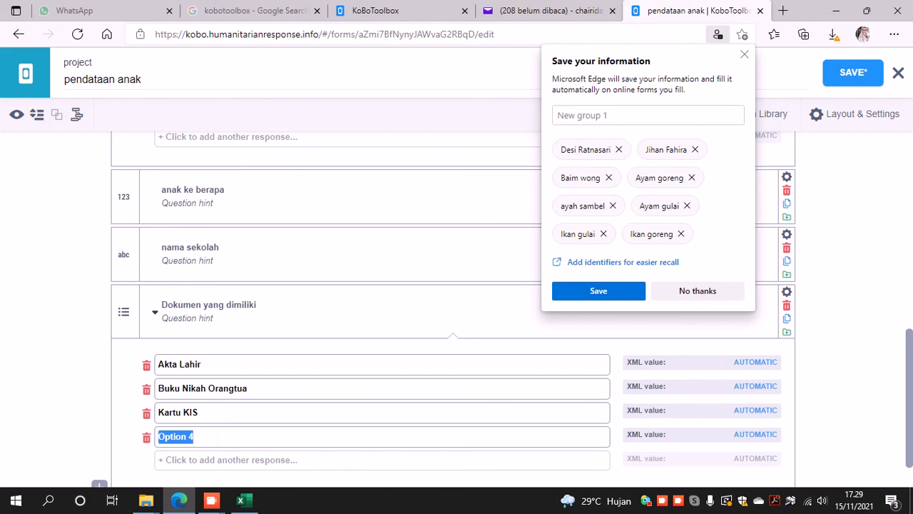
pyautogui.write('Kartu PK')
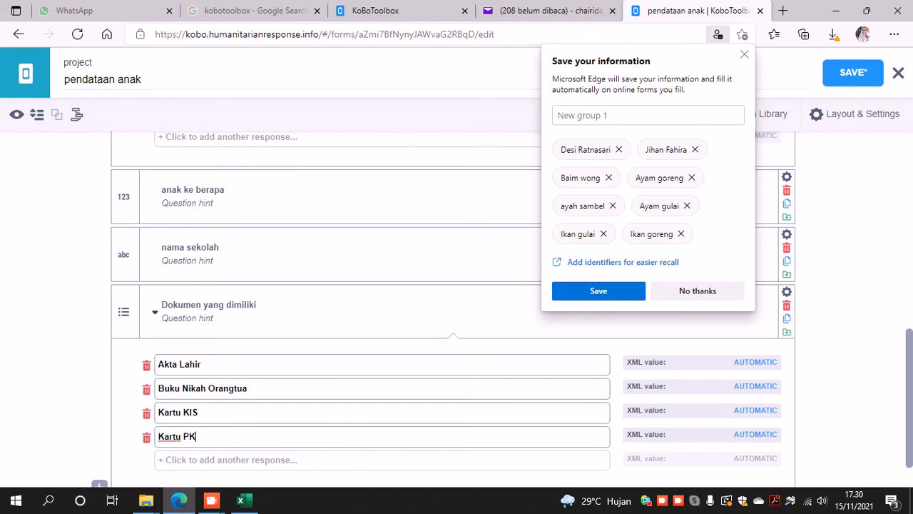
pyautogui.write('H')
pyautogui.moveTo(908, 386); pyautogui.dragTo(909, 414)
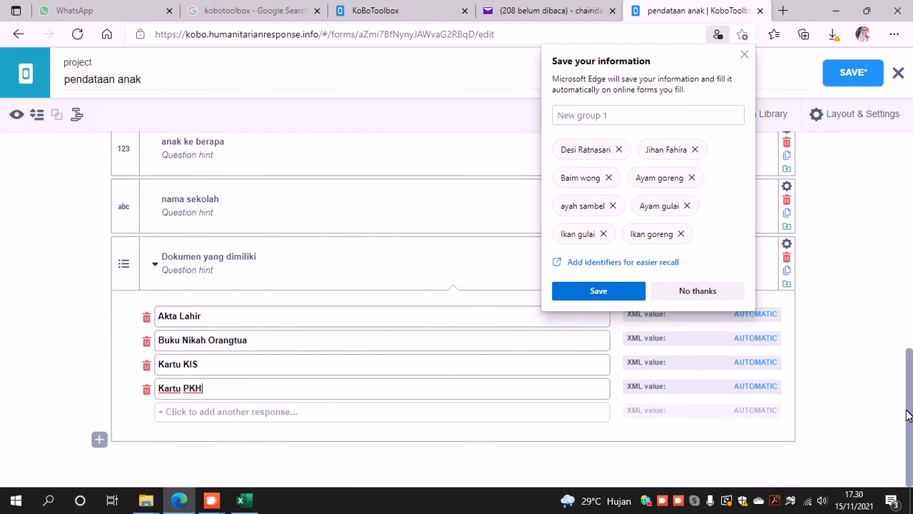
pyautogui.click(624, 284)
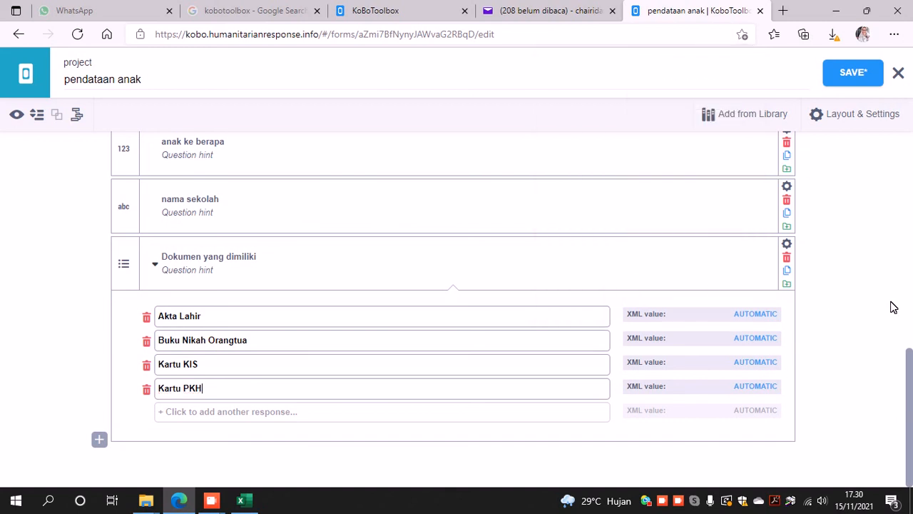
# Save the "pendataan anak" form and close the form editor
pyautogui.moveTo(904, 360); pyautogui.dragTo(907, 139)
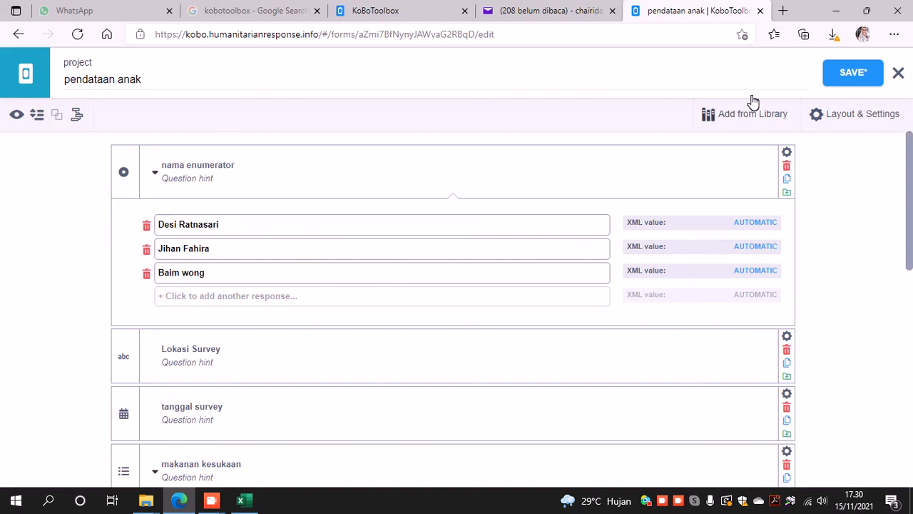
pyautogui.click(856, 68)
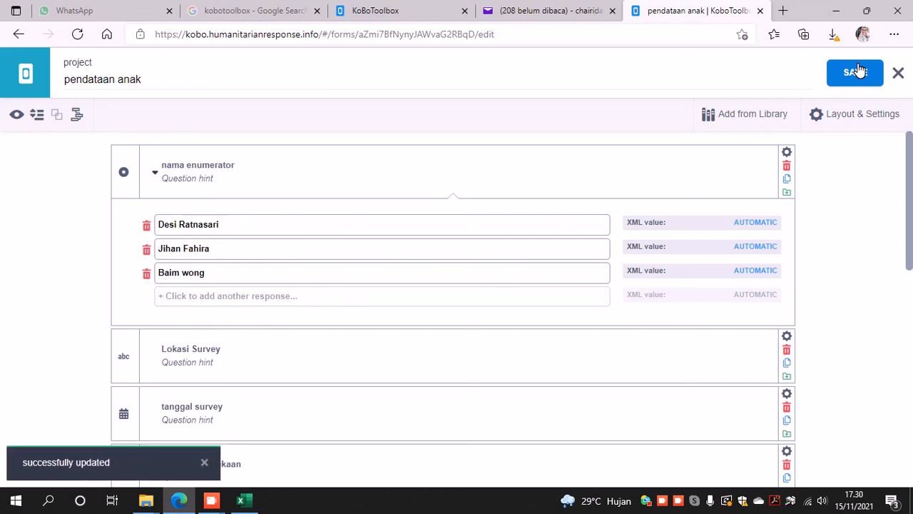
pyautogui.click(899, 75)
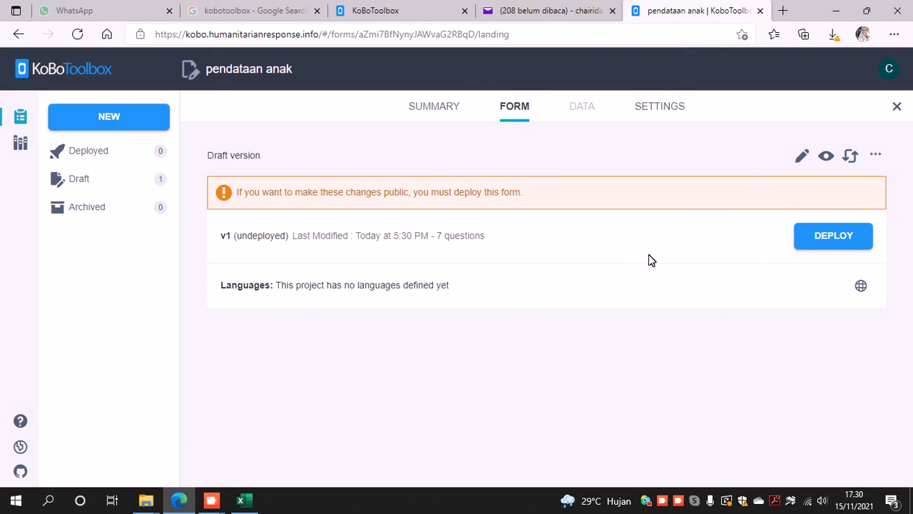
# Deploy the "pendataan anak" form and expand the list of deployed projects
pyautogui.click(821, 241)
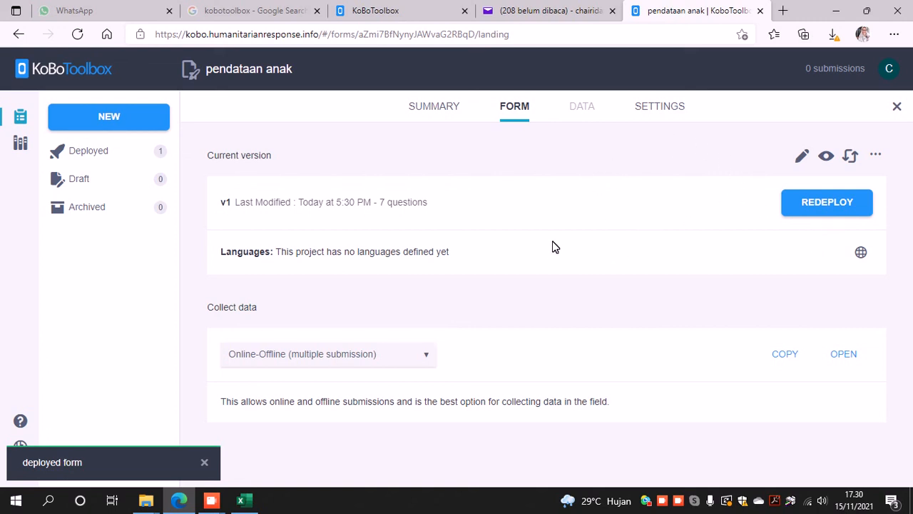
pyautogui.click(101, 150)
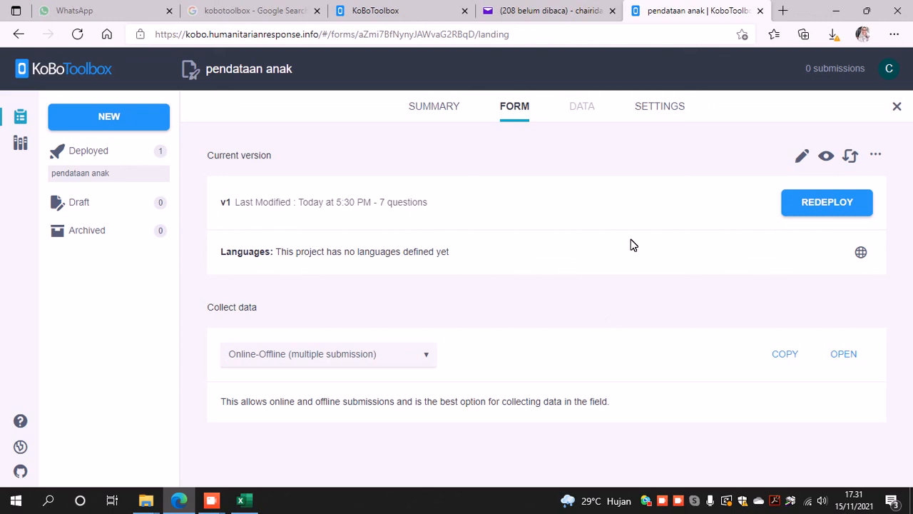
# Preview the deployed form, look through its questions and response options, and close the preview
pyautogui.click(826, 158)
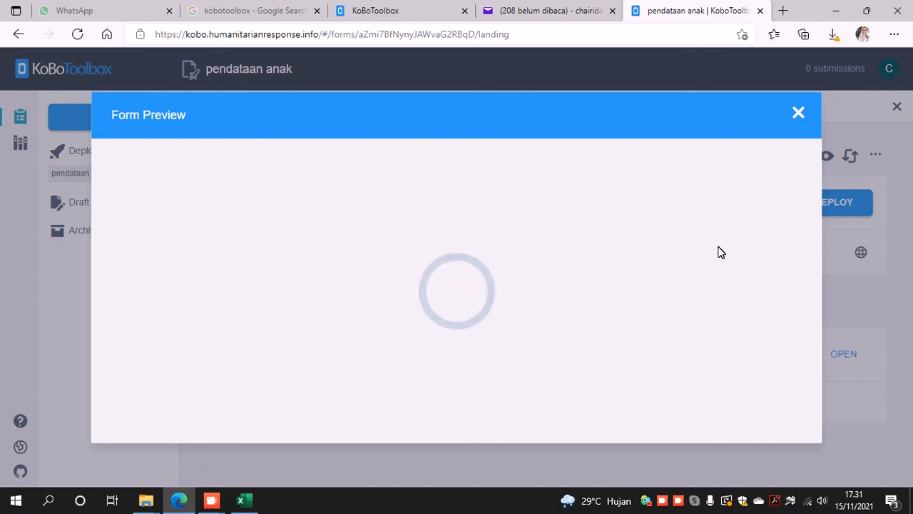
pyautogui.click(797, 114)
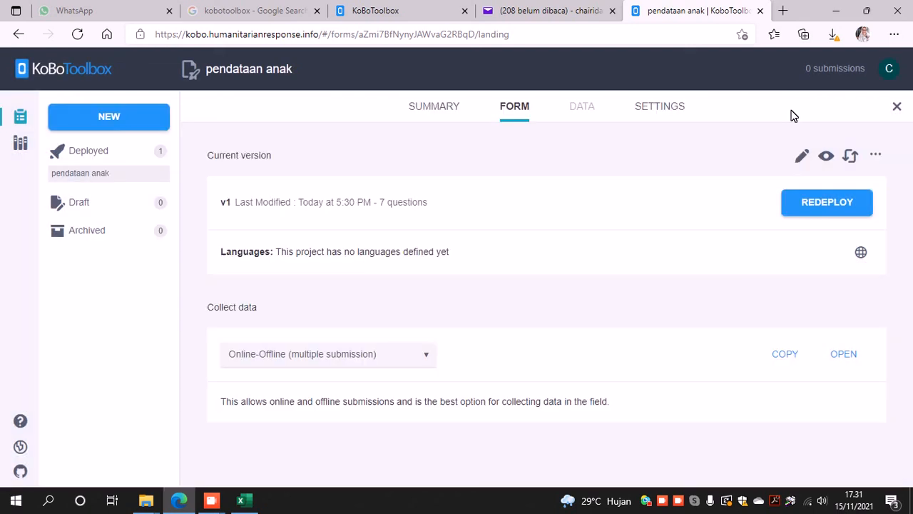
pyautogui.click(824, 156)
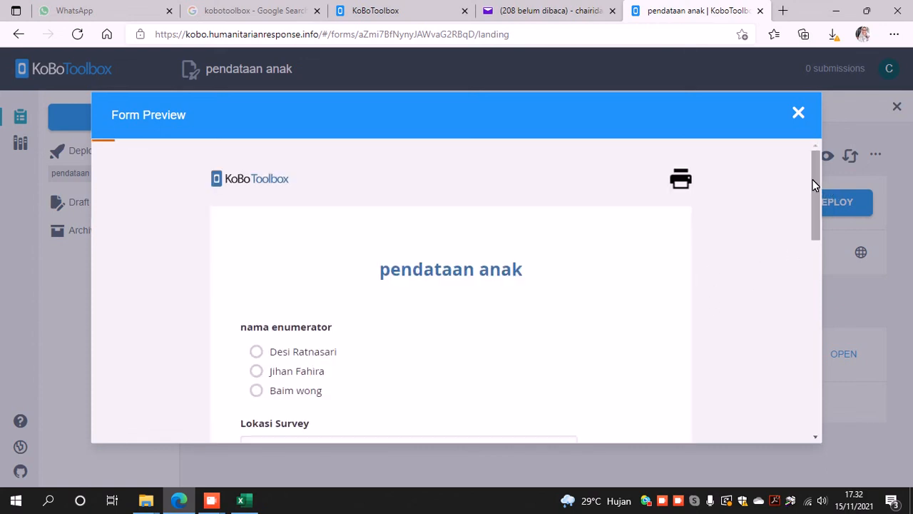
pyautogui.moveTo(812, 187); pyautogui.dragTo(828, 354)
pyautogui.click(797, 113)
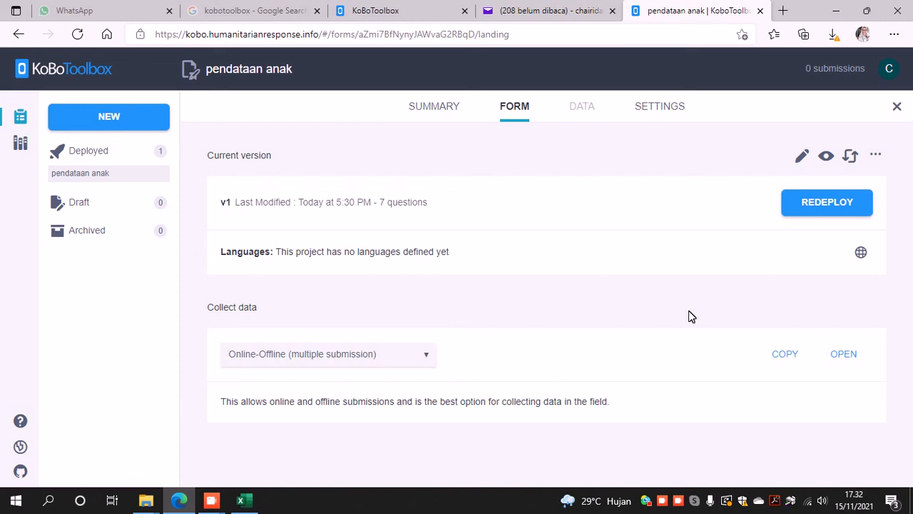
pyautogui.click(206, 500)
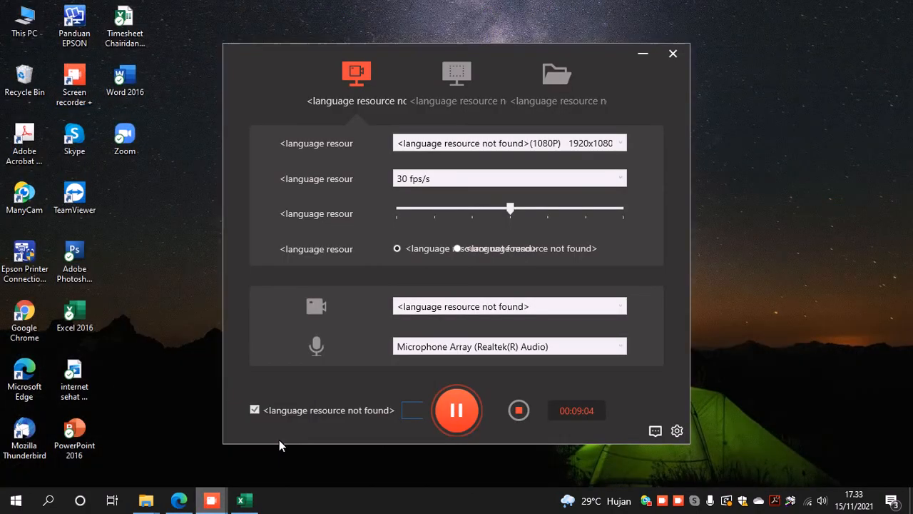